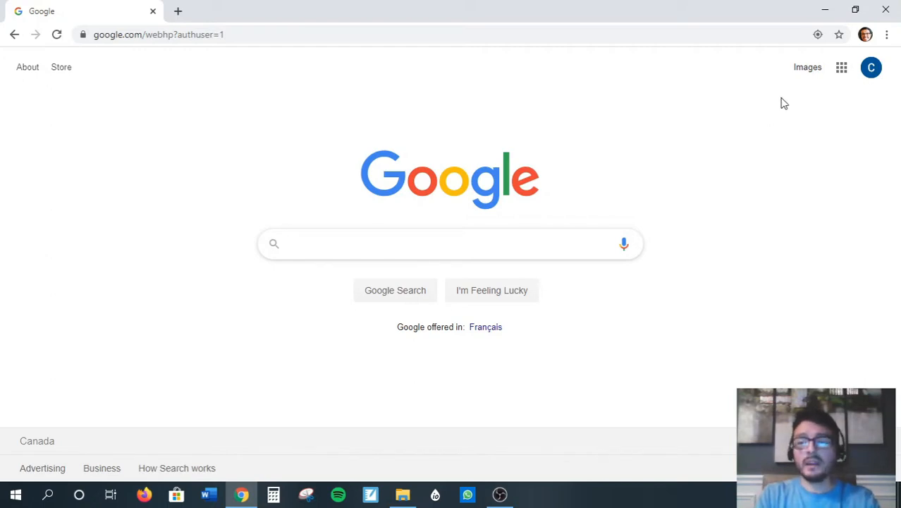
Go to Google Classroom and open the SCH3U1 class
{"action": "left_click", "coordinate": [841, 74]}
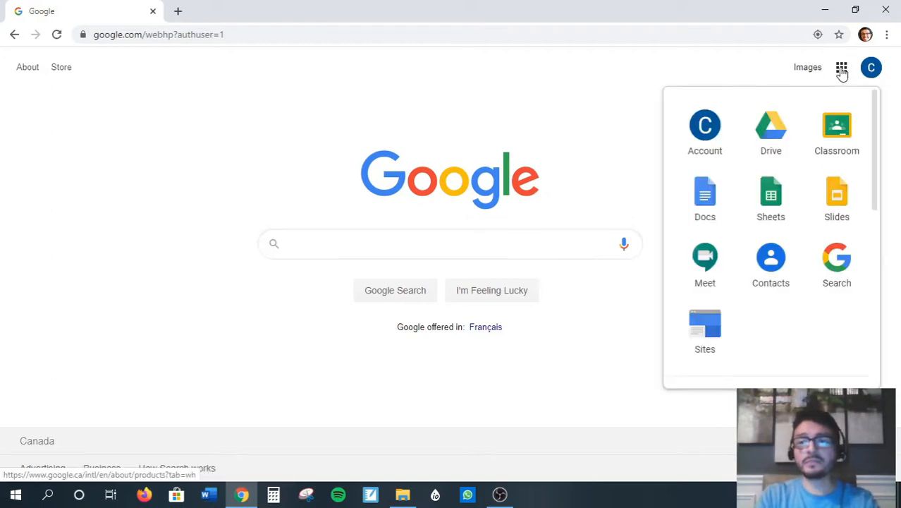
{"action": "left_click", "coordinate": [837, 134]}
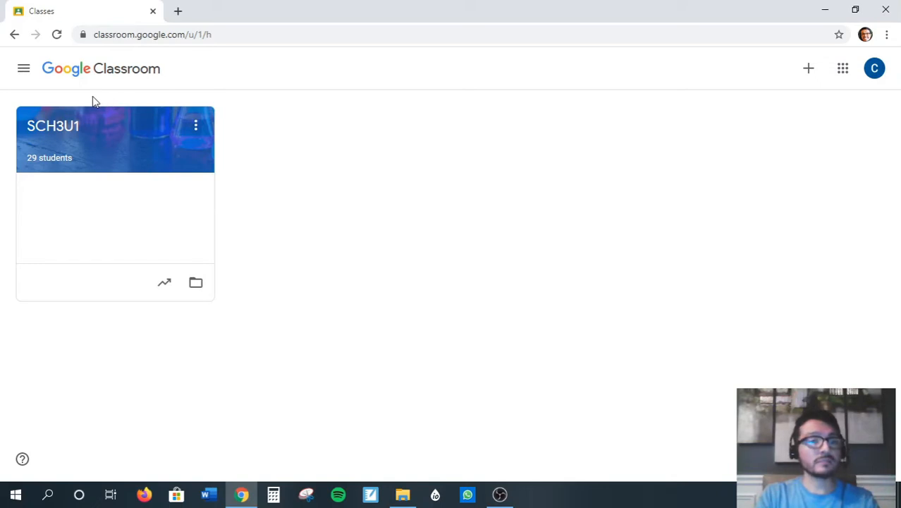
{"action": "left_click", "coordinate": [61, 130]}
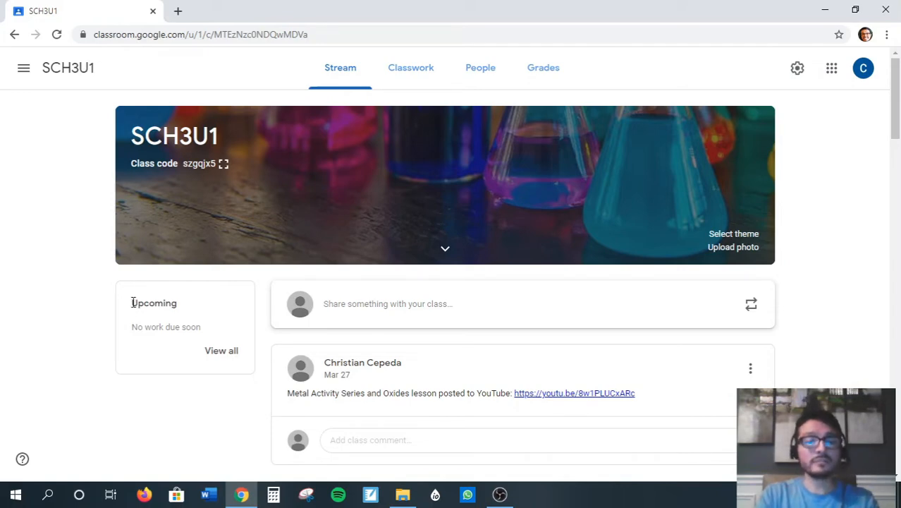
Start a new announcement in the class stream and view the class and student choices for its audience
{"action": "left_click", "coordinate": [450, 310]}
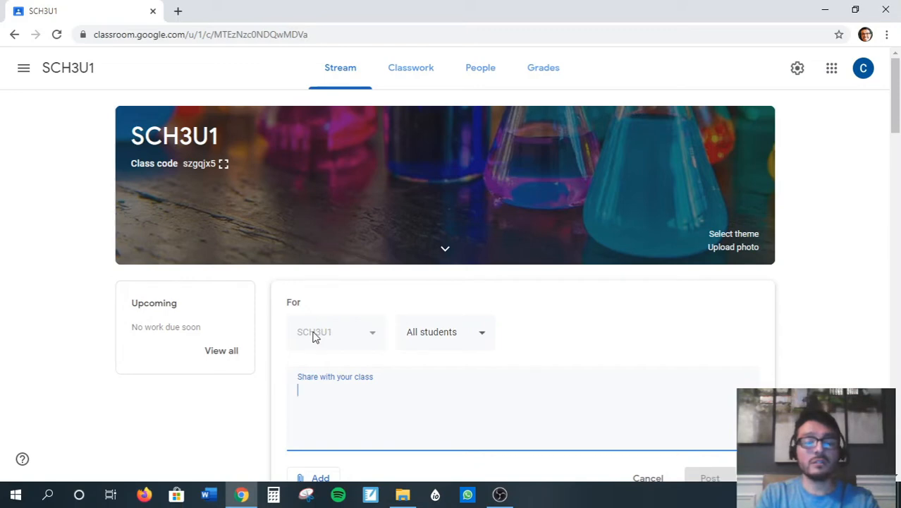
{"action": "left_click", "coordinate": [374, 337]}
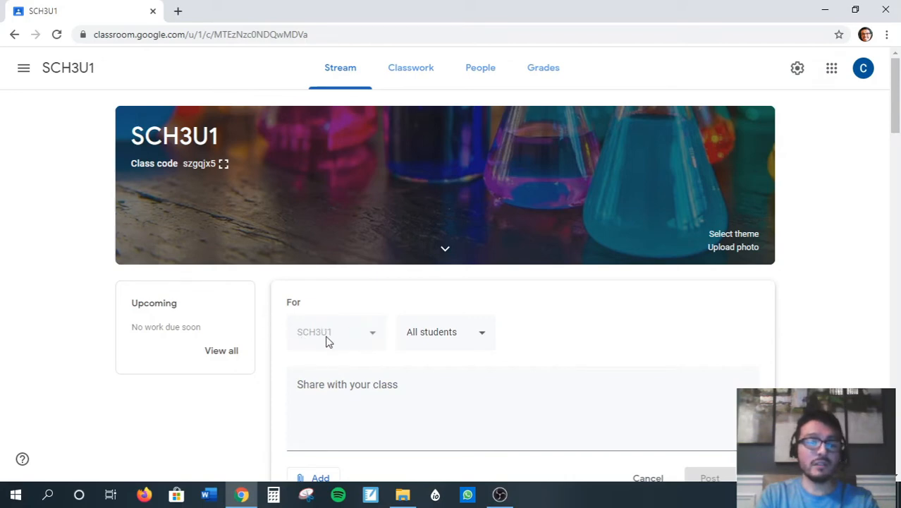
{"action": "left_click", "coordinate": [482, 337]}
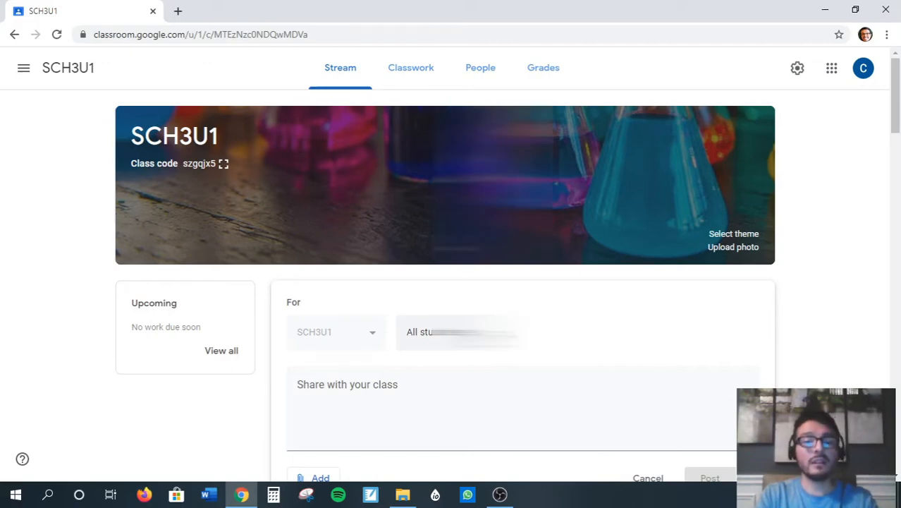
{"action": "left_click", "coordinate": [482, 337]}
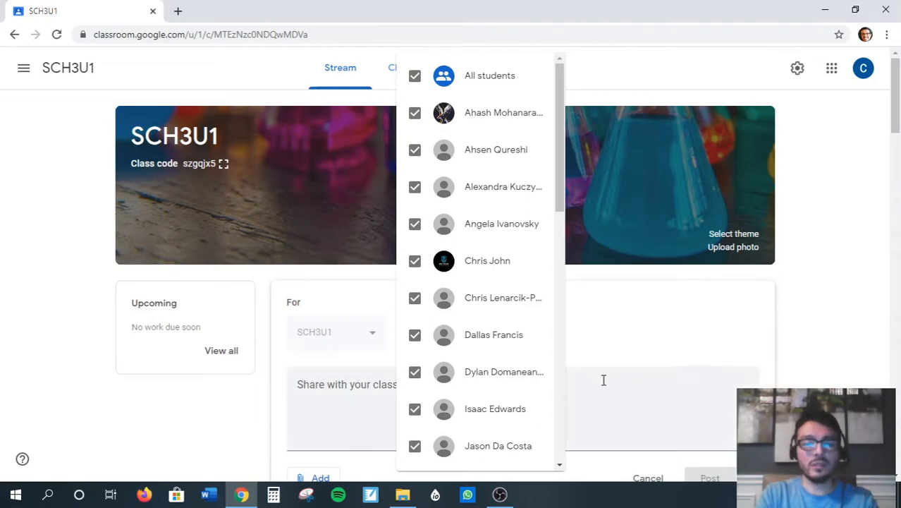
{"action": "left_click", "coordinate": [605, 400]}
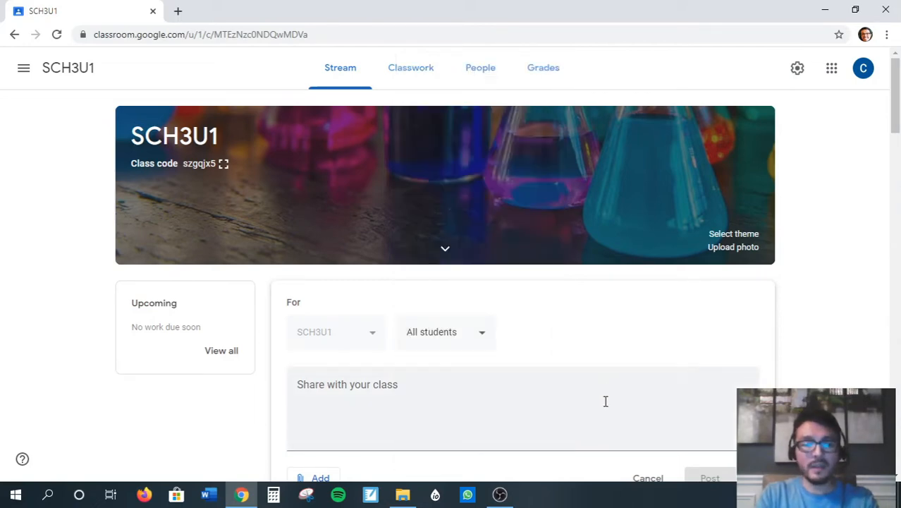
Write the announcement text "This is where you would type a message to your class."
{"action": "left_click", "coordinate": [392, 412]}
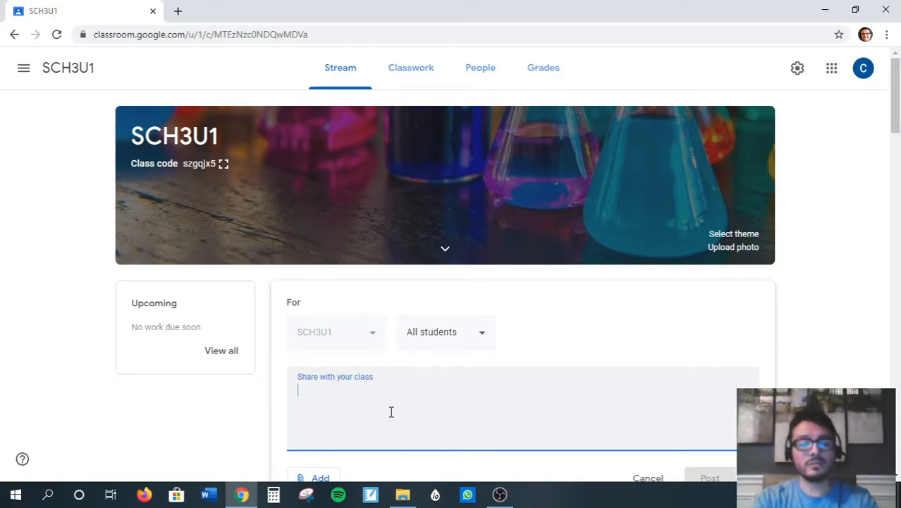
{"action": "type", "text": "This is wh"}
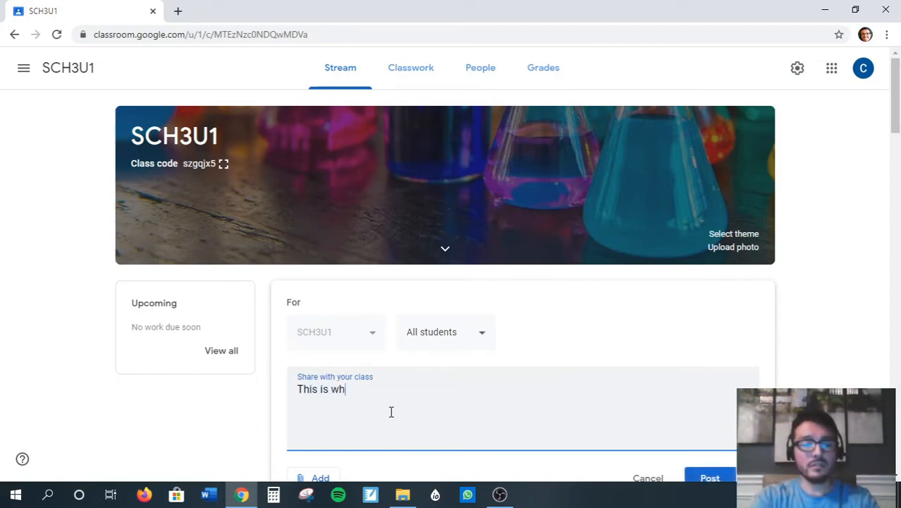
{"action": "type", "text": "ere you could"}
{"action": "key", "text": "BackSpace"}
{"action": "key", "text": "BackSpace"}
{"action": "key", "text": "BackSpace"}
{"action": "key", "text": "BackSpace"}
{"action": "key", "text": "BackSpace"}
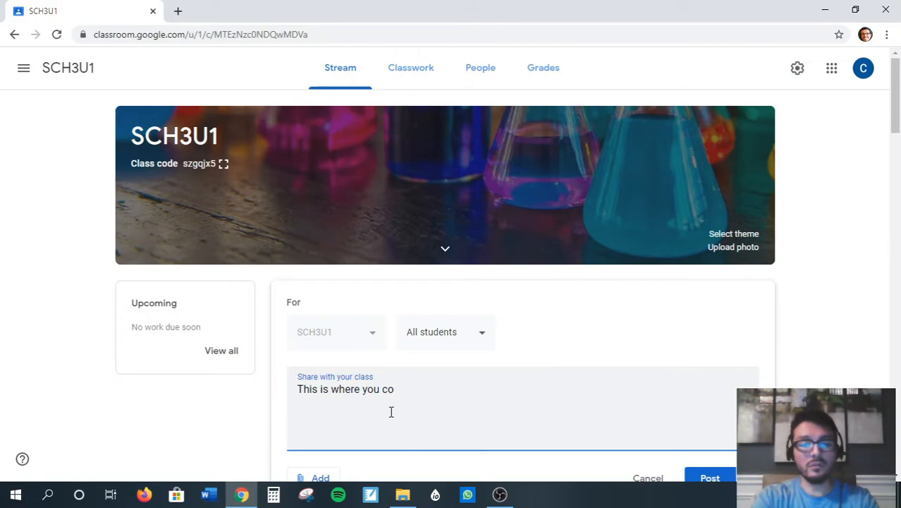
{"action": "type", "text": "would type"}
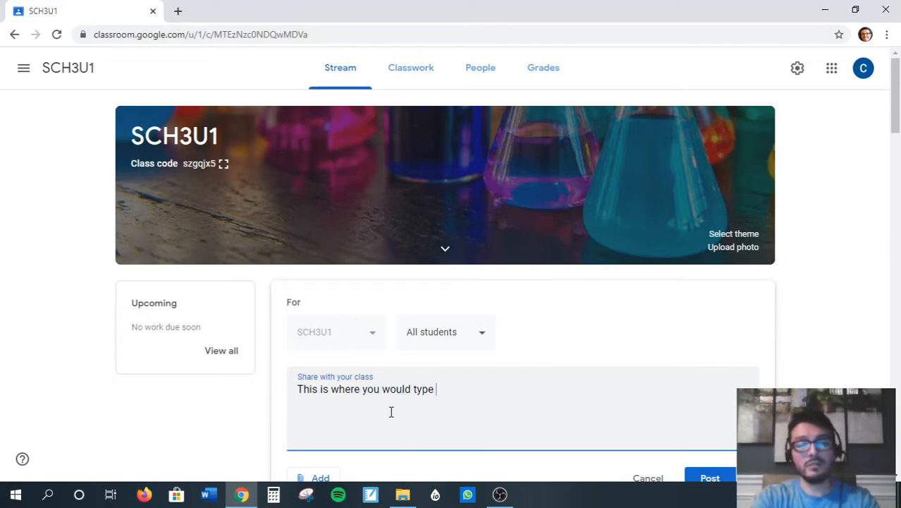
{"action": "type", "text": " a message to you"}
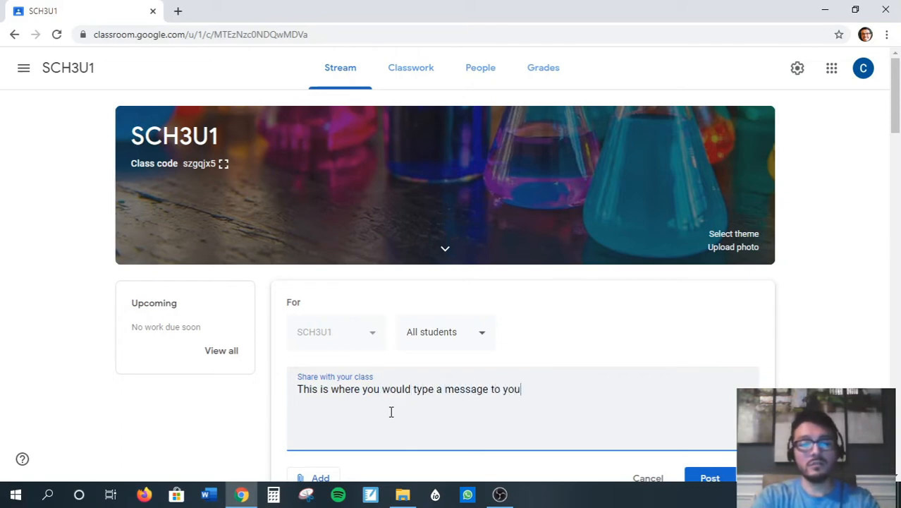
{"action": "type", "text": "r class."}
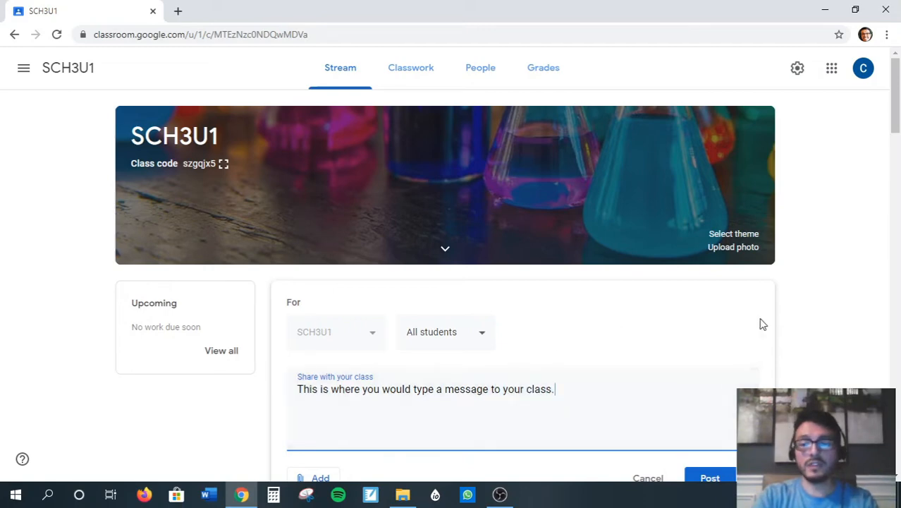
View the announcement's attachment and posting options, and discard the draft announcement
{"action": "left_click_drag", "start_coordinate": [897, 122], "coordinate": [897, 149]}
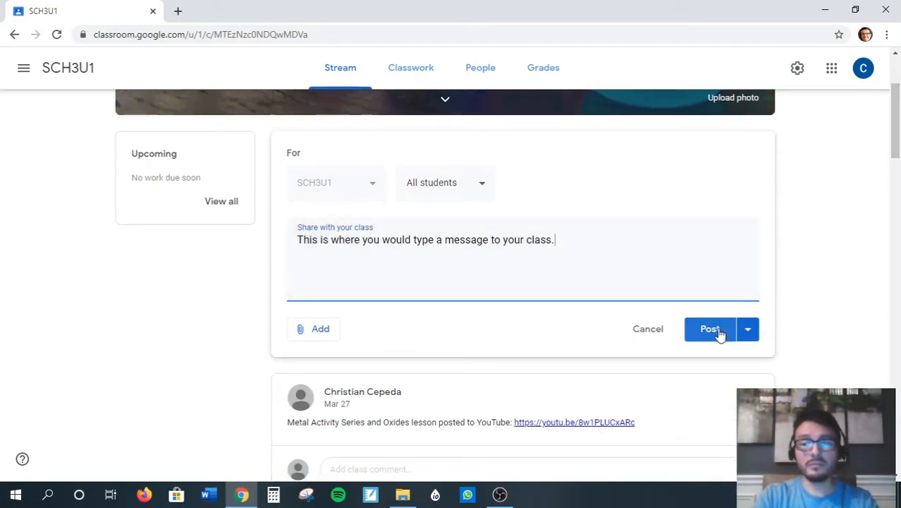
{"action": "left_click", "coordinate": [321, 332]}
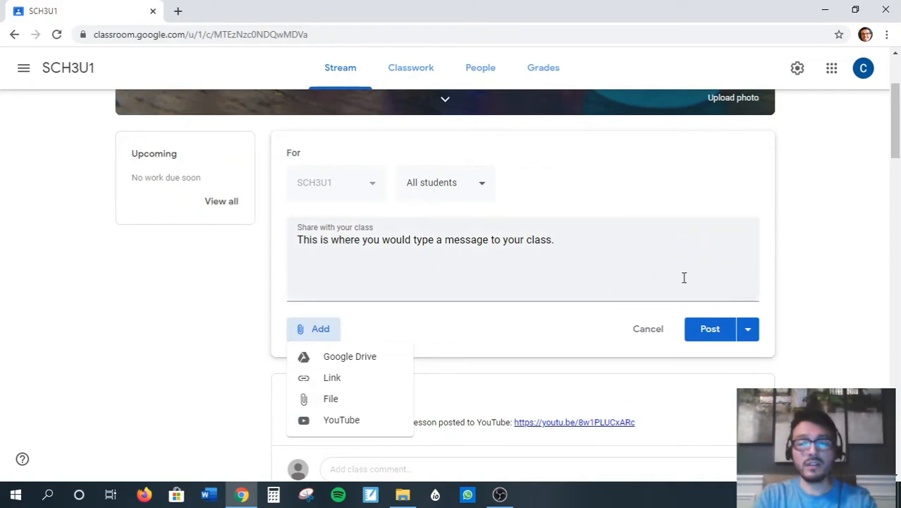
{"action": "left_click", "coordinate": [748, 338]}
{"action": "left_click", "coordinate": [749, 339]}
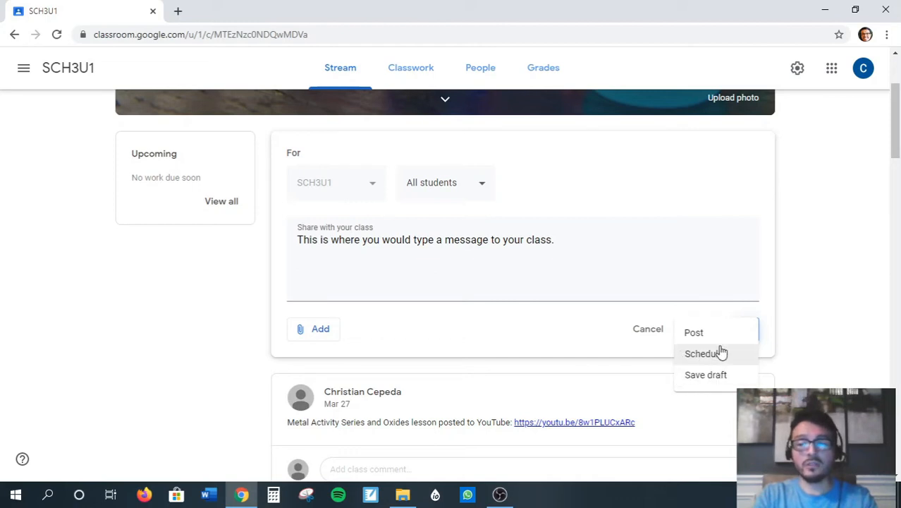
{"action": "left_click", "coordinate": [536, 341]}
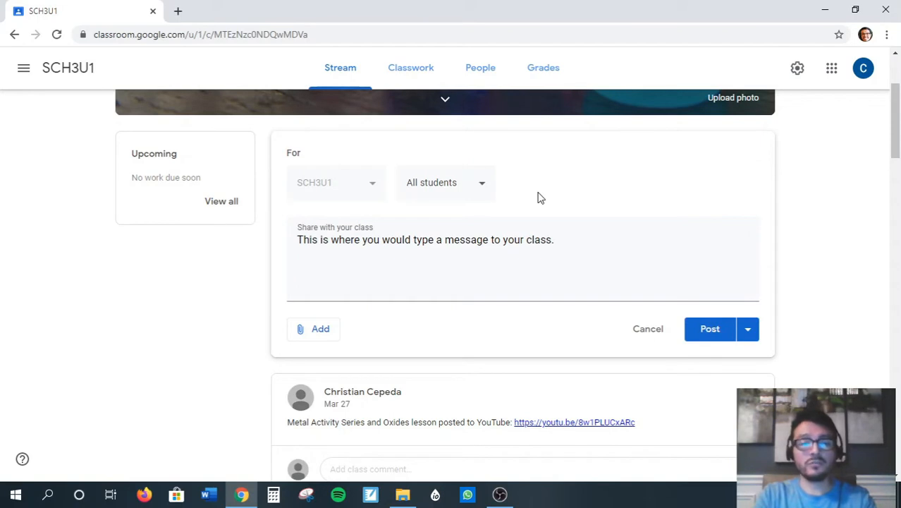
{"action": "left_click", "coordinate": [648, 330]}
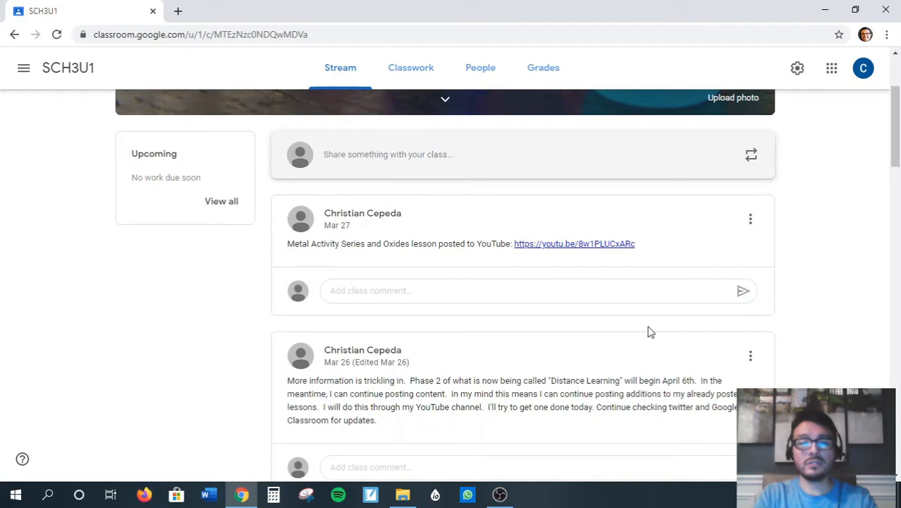
Open the class's Classwork page and look through its topics and posted items
{"action": "left_click_drag", "start_coordinate": [896, 142], "coordinate": [895, 113]}
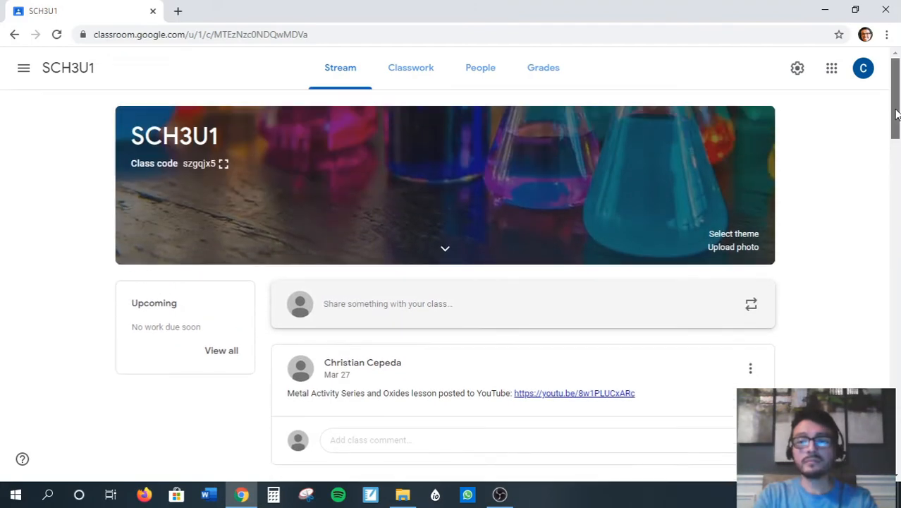
{"action": "left_click", "coordinate": [416, 74]}
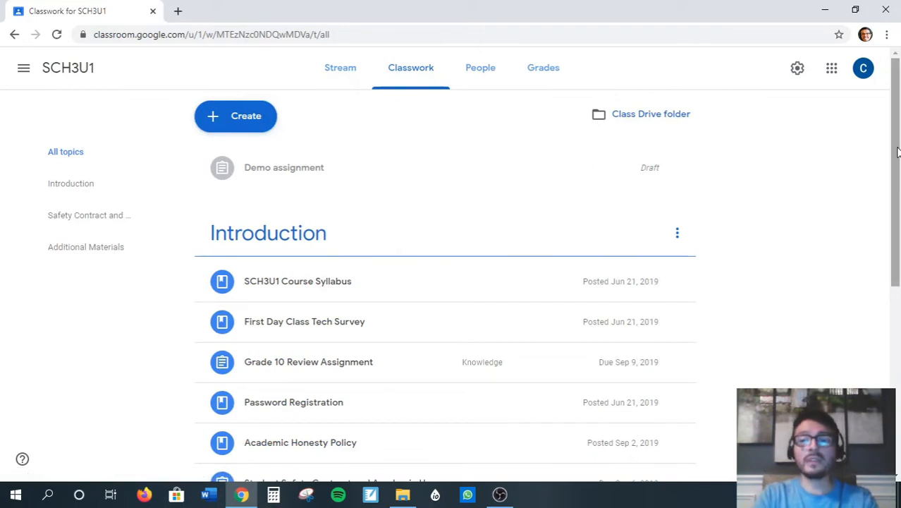
{"action": "left_click_drag", "start_coordinate": [895, 155], "coordinate": [894, 186]}
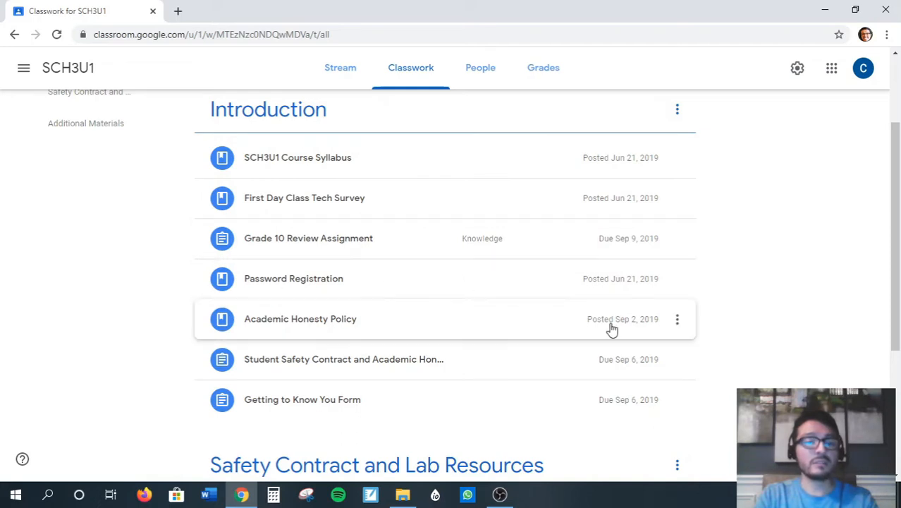
{"action": "left_click_drag", "start_coordinate": [896, 276], "coordinate": [897, 182]}
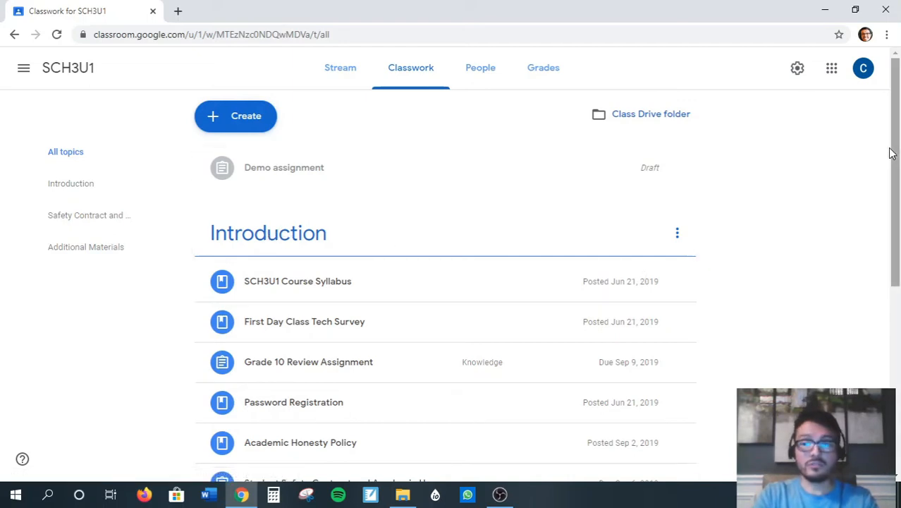
{"action": "mouse_move", "coordinate": [891, 154]}
{"action": "left_mouse_down"}
{"action": "mouse_move", "coordinate": [891, 342]}
{"action": "mouse_move", "coordinate": [891, 155]}
{"action": "left_mouse_up"}
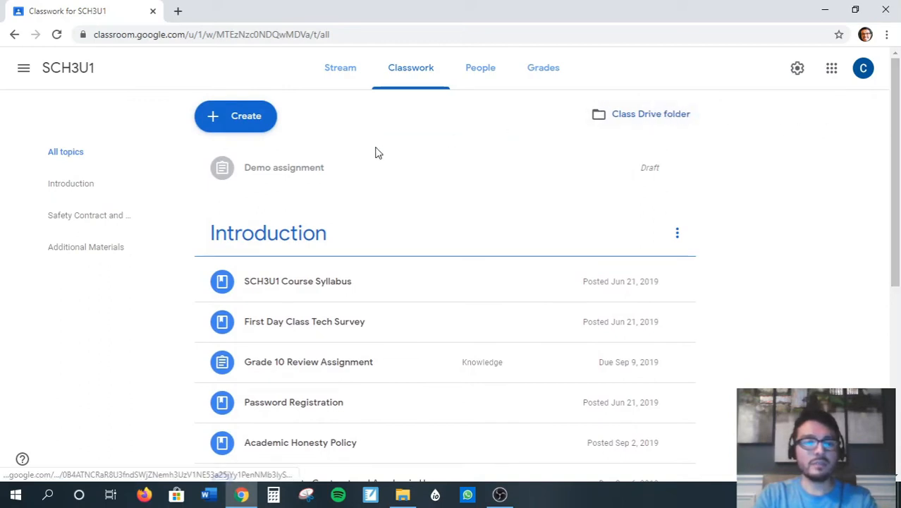
Delete the draft "Demo assignment" from the classwork list
{"action": "left_click", "coordinate": [678, 167]}
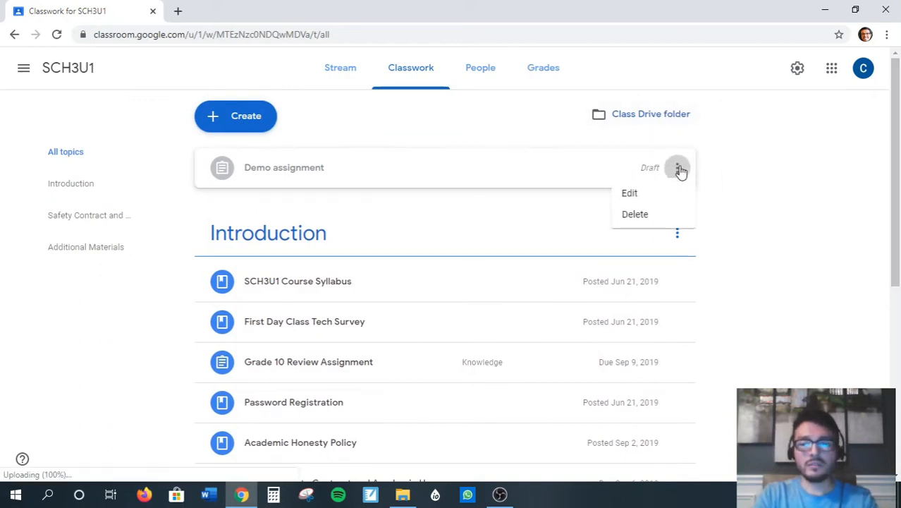
{"action": "left_click", "coordinate": [638, 217]}
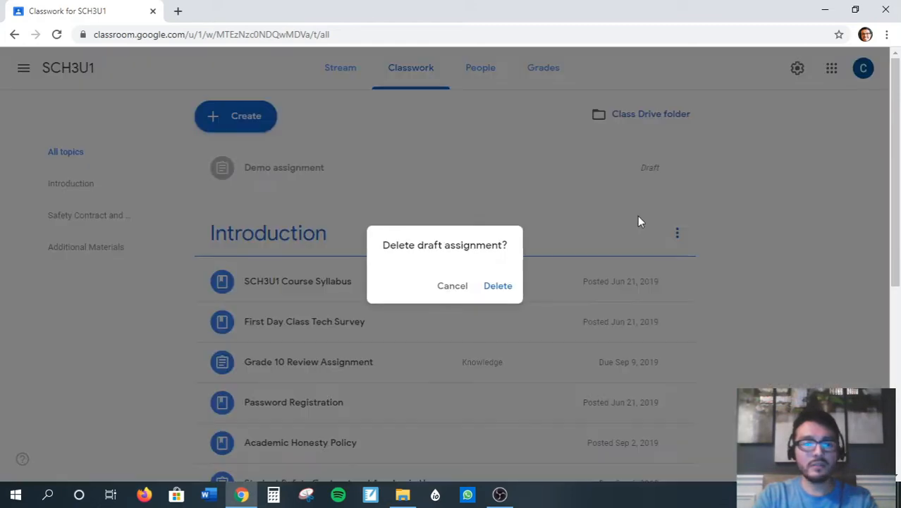
{"action": "left_click", "coordinate": [505, 286]}
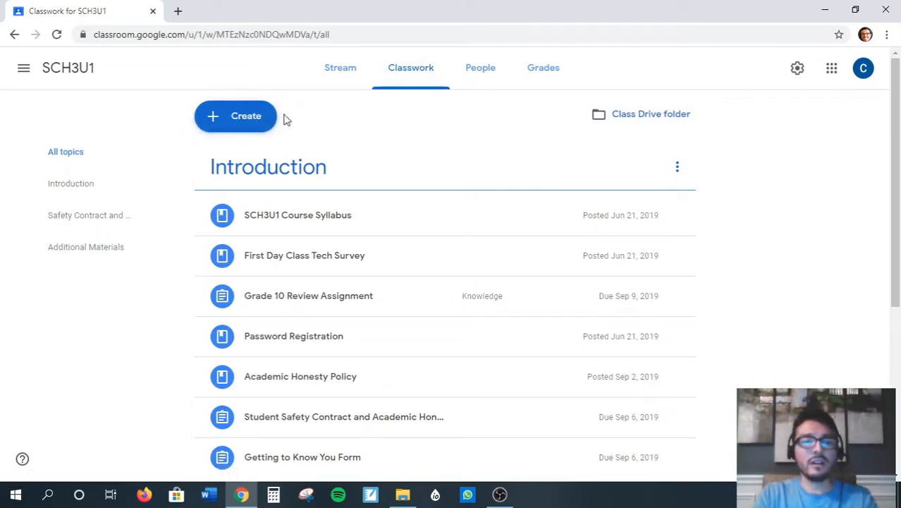
Create a classwork topic named "Demo Topic" and check it at the end of the page
{"action": "left_click", "coordinate": [246, 118]}
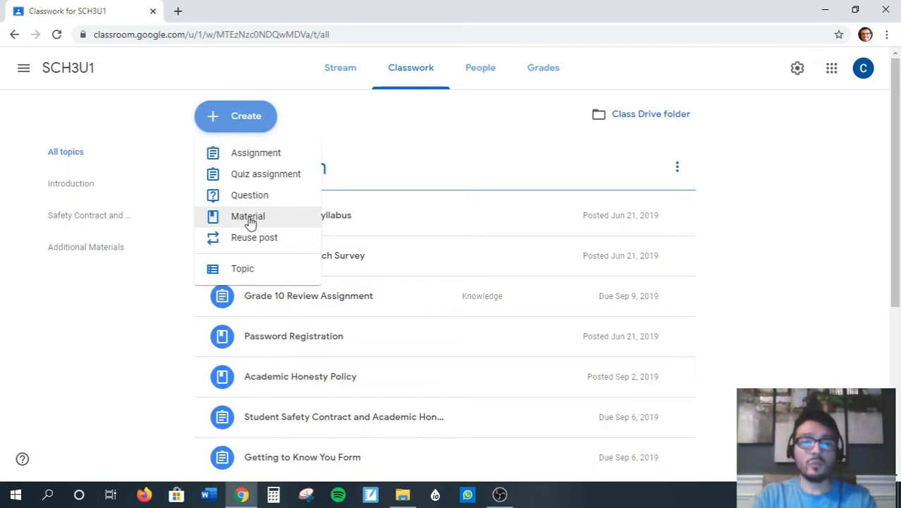
{"action": "left_click", "coordinate": [241, 270]}
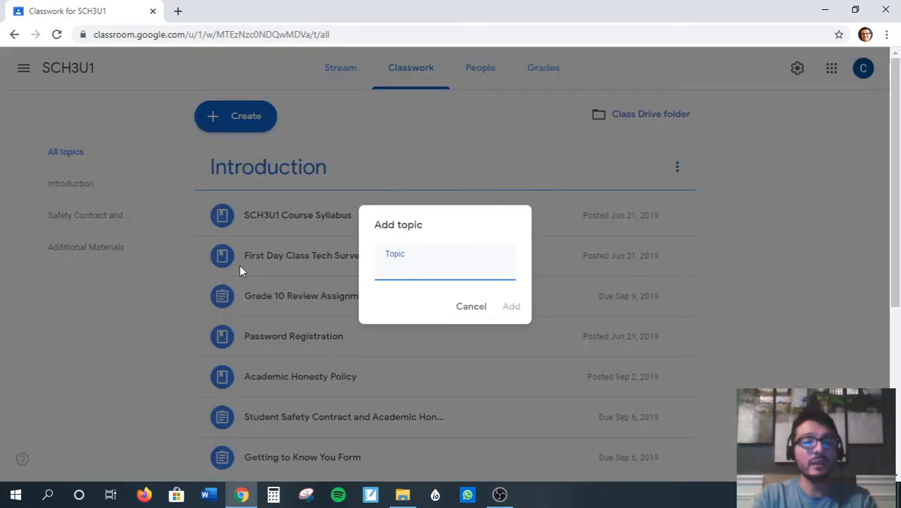
{"action": "type", "text": "Demo T"}
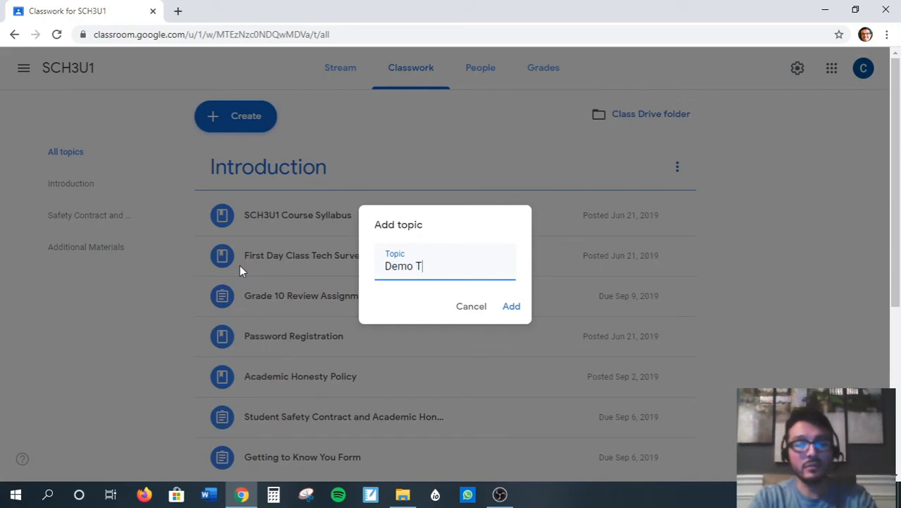
{"action": "type", "text": "opic"}
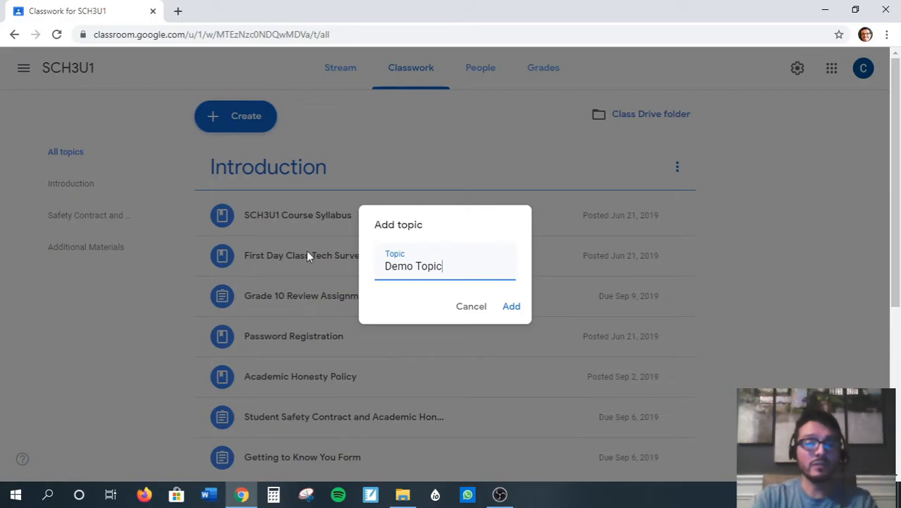
{"action": "left_click", "coordinate": [512, 306]}
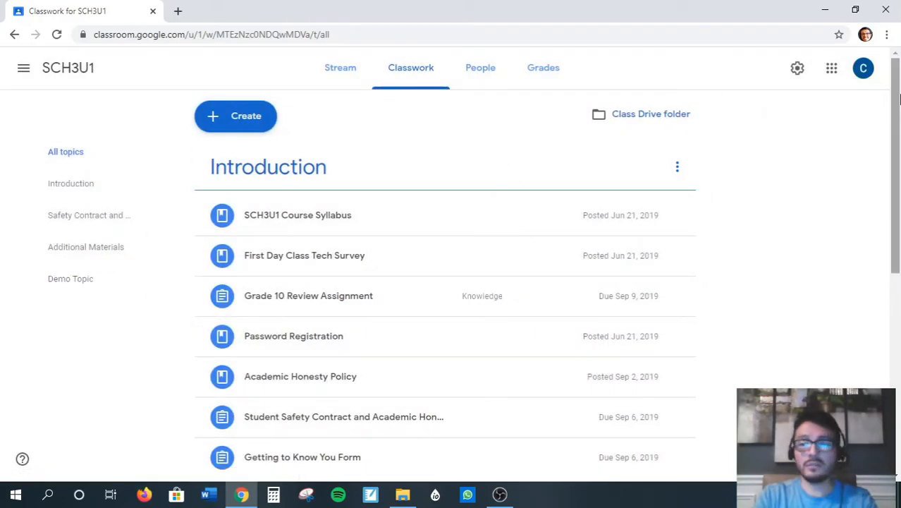
{"action": "left_click_drag", "start_coordinate": [898, 106], "coordinate": [897, 346]}
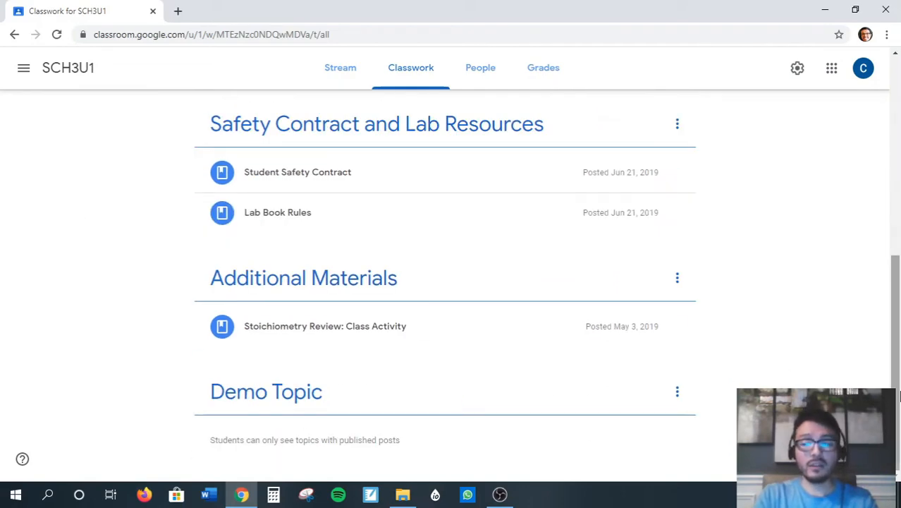
Create a new classwork assignment titled "Demo Assignment", leaving its instructions empty
{"action": "left_click_drag", "start_coordinate": [898, 407], "coordinate": [897, 148]}
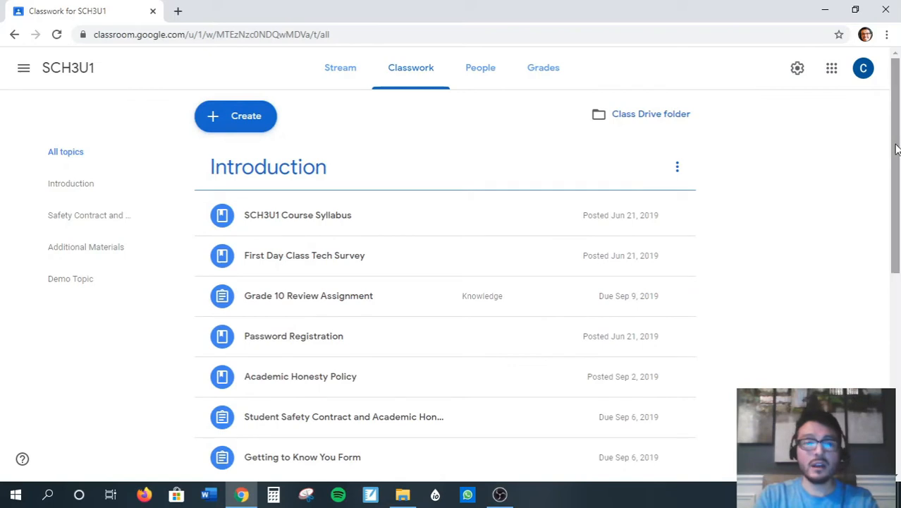
{"action": "left_click", "coordinate": [225, 117]}
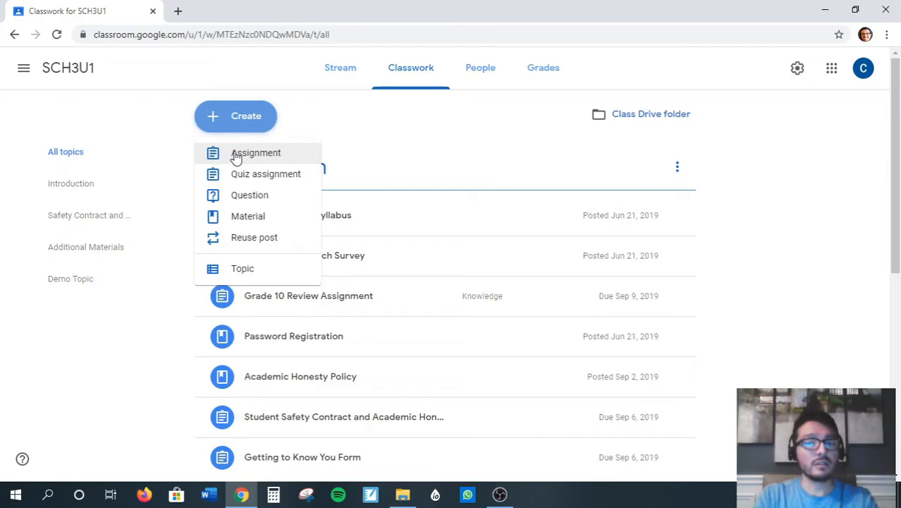
{"action": "left_click", "coordinate": [236, 155]}
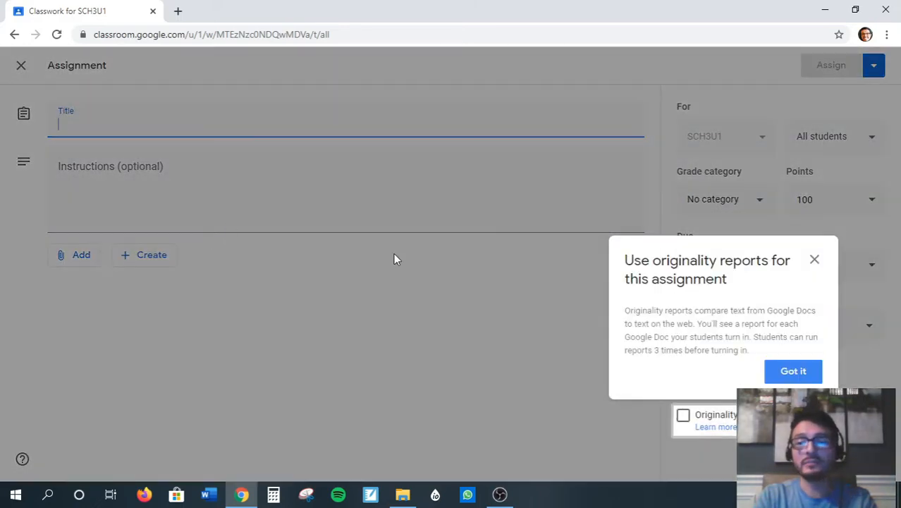
{"action": "left_click", "coordinate": [793, 371]}
{"action": "left_click", "coordinate": [154, 125]}
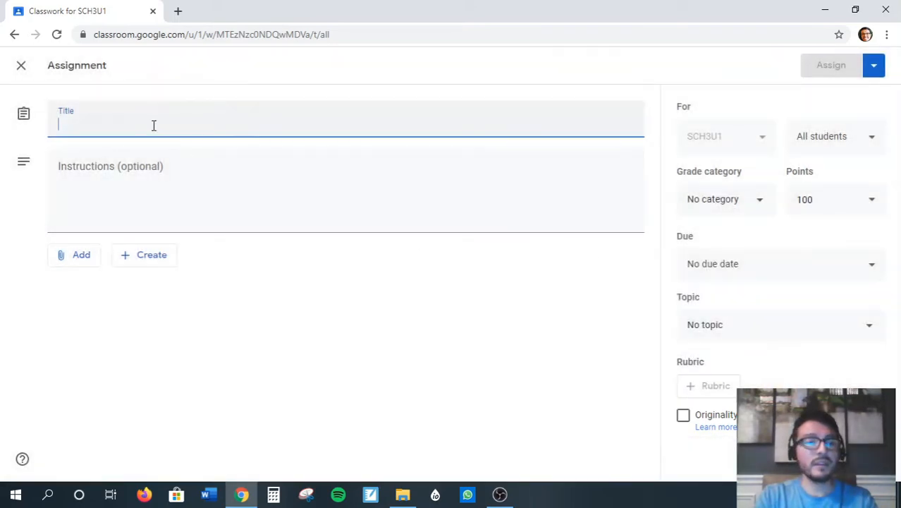
{"action": "type", "text": "Demo"}
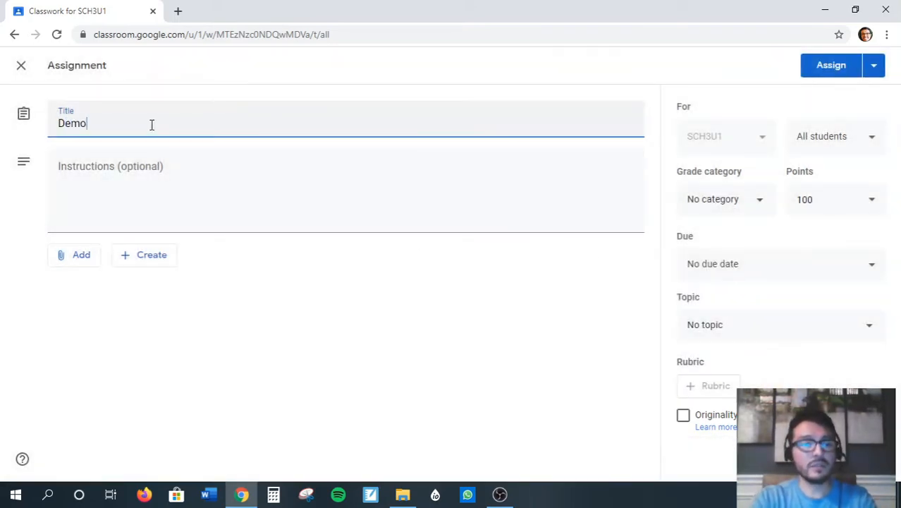
{"action": "type", "text": " Assignment"}
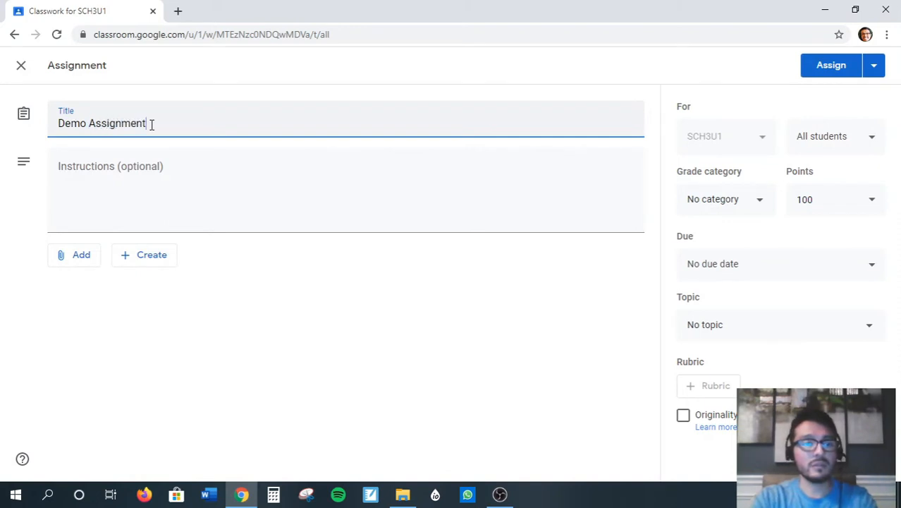
{"action": "left_click", "coordinate": [148, 203]}
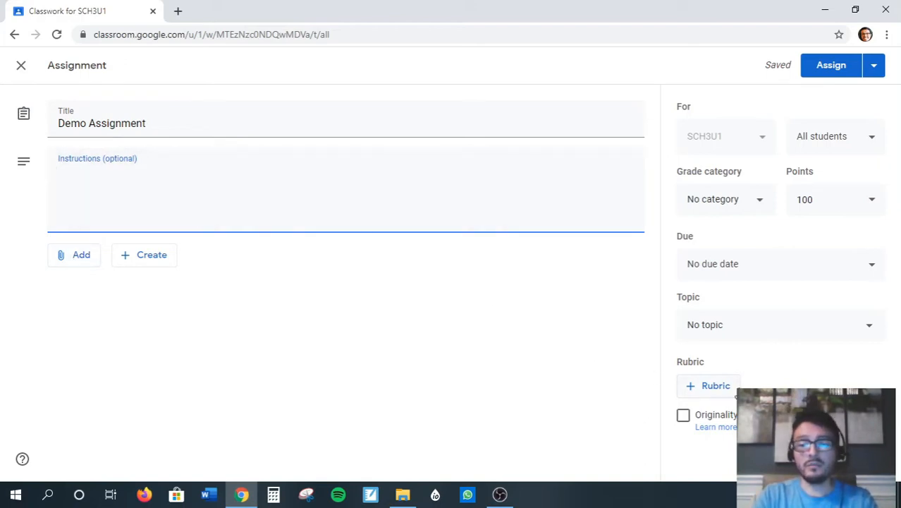
View the assignment's due date setting and file the assignment under "Demo Topic"
{"action": "left_click", "coordinate": [712, 265]}
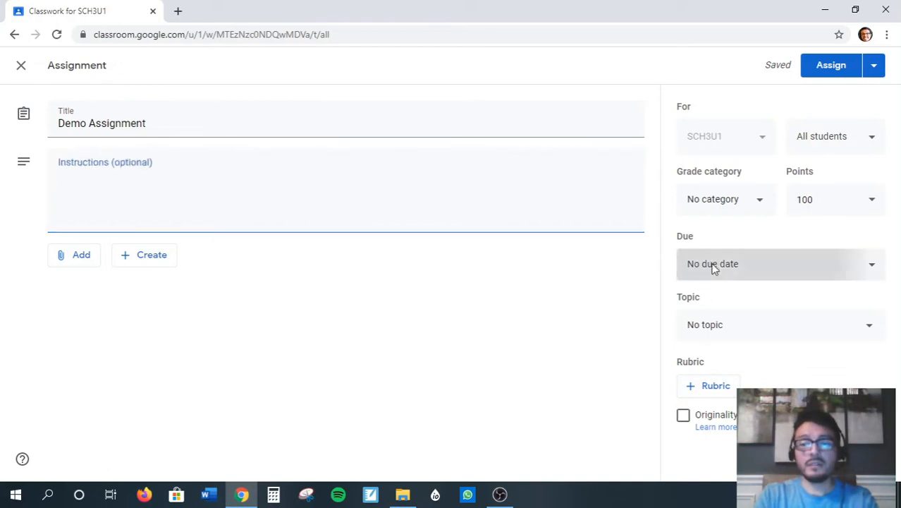
{"action": "left_click", "coordinate": [560, 305]}
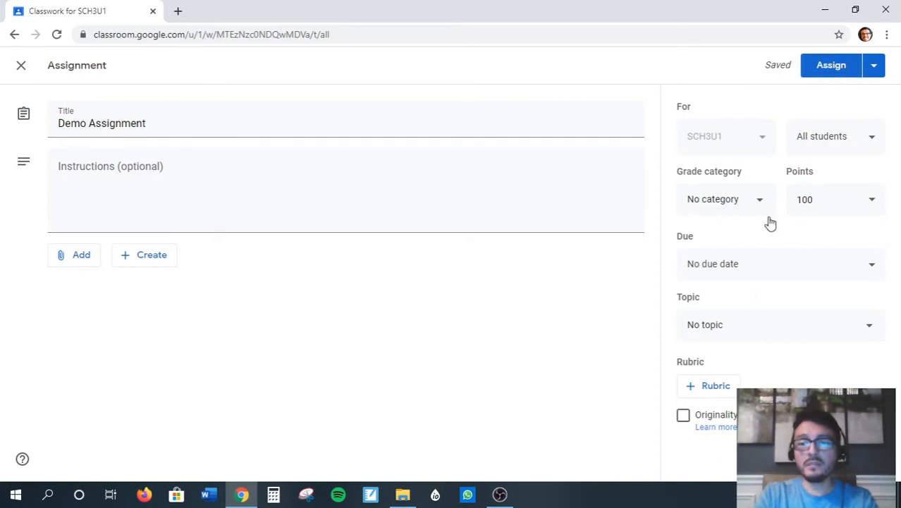
{"action": "left_click", "coordinate": [748, 333]}
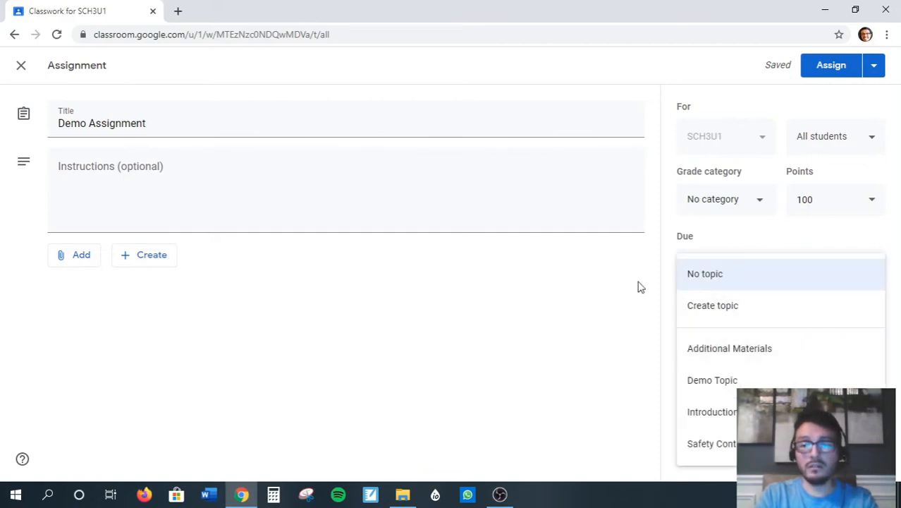
{"action": "left_click", "coordinate": [637, 336]}
{"action": "left_click", "coordinate": [728, 329]}
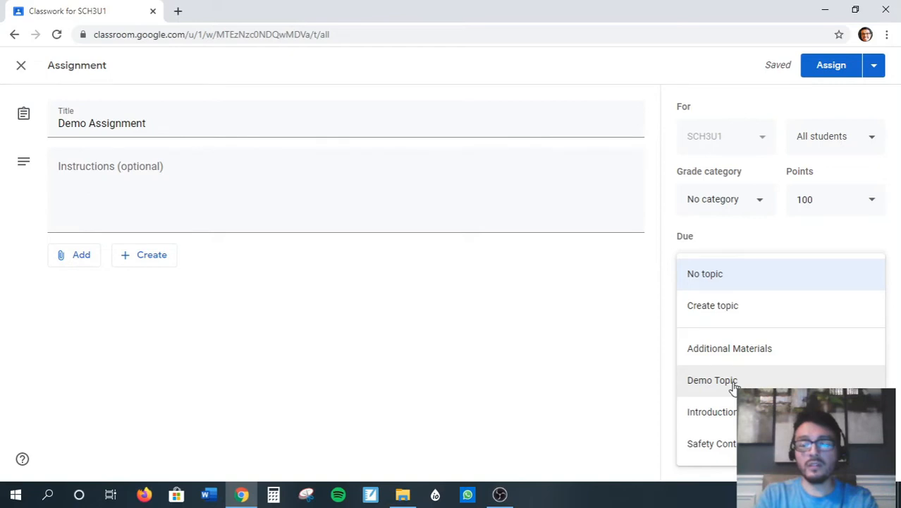
{"action": "left_click", "coordinate": [712, 380]}
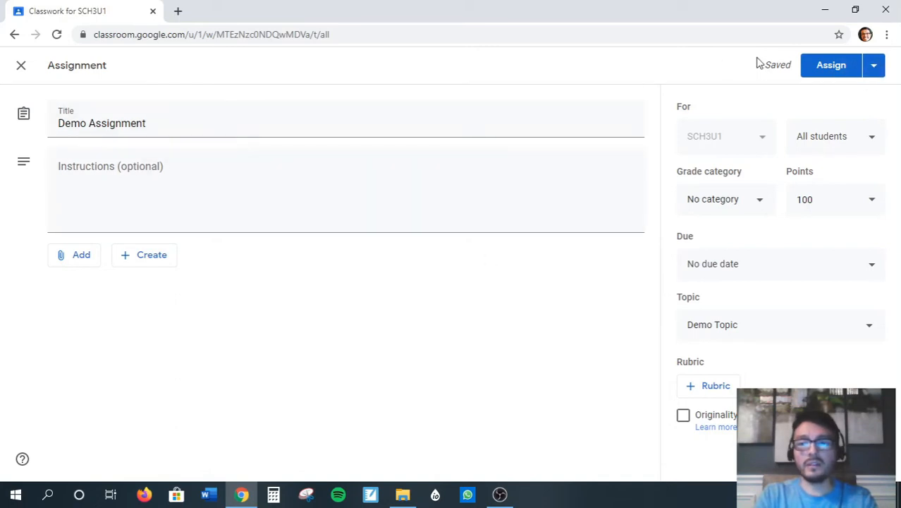
View the assignment's posting options and close the saved draft to return to the classwork list
{"action": "left_click", "coordinate": [876, 65]}
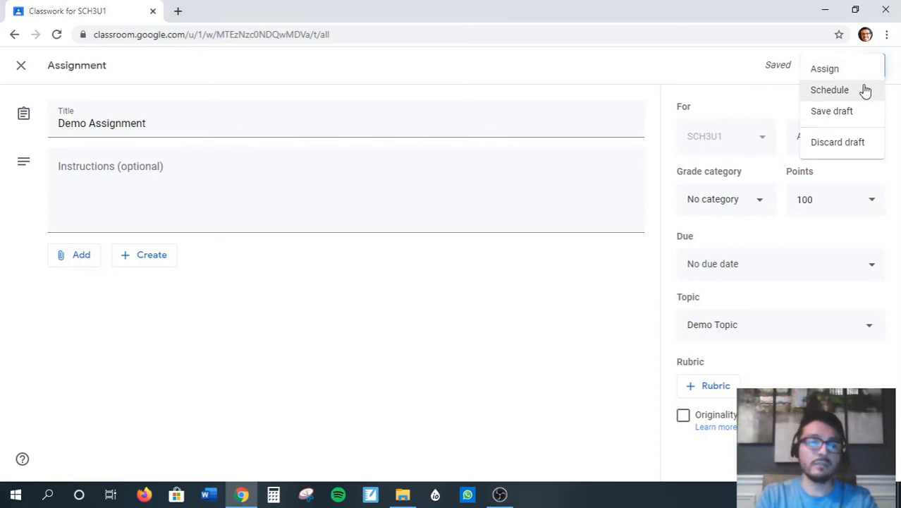
{"action": "left_click", "coordinate": [624, 99]}
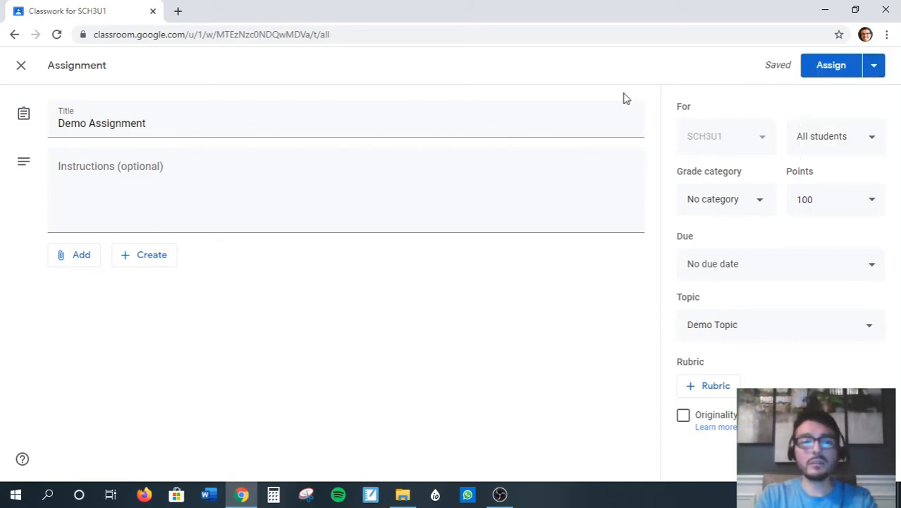
{"action": "left_click", "coordinate": [21, 65]}
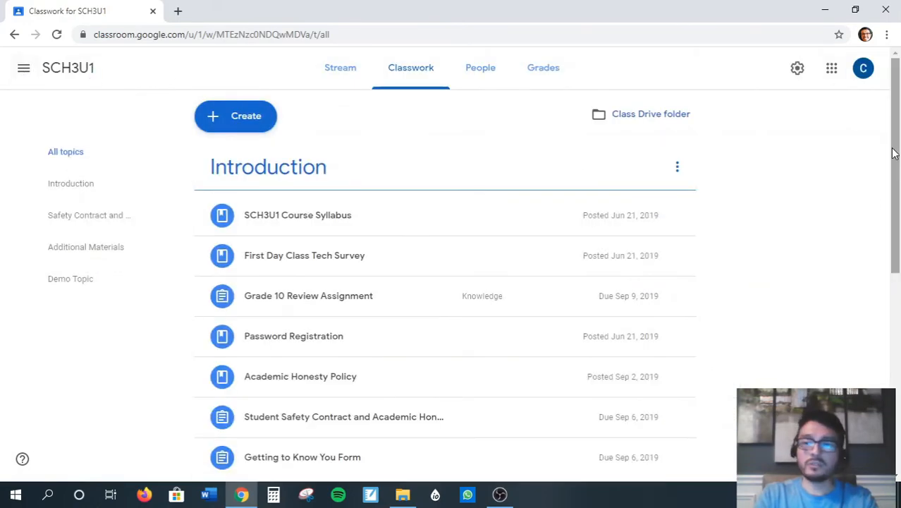
{"action": "left_click_drag", "start_coordinate": [893, 154], "coordinate": [896, 116]}
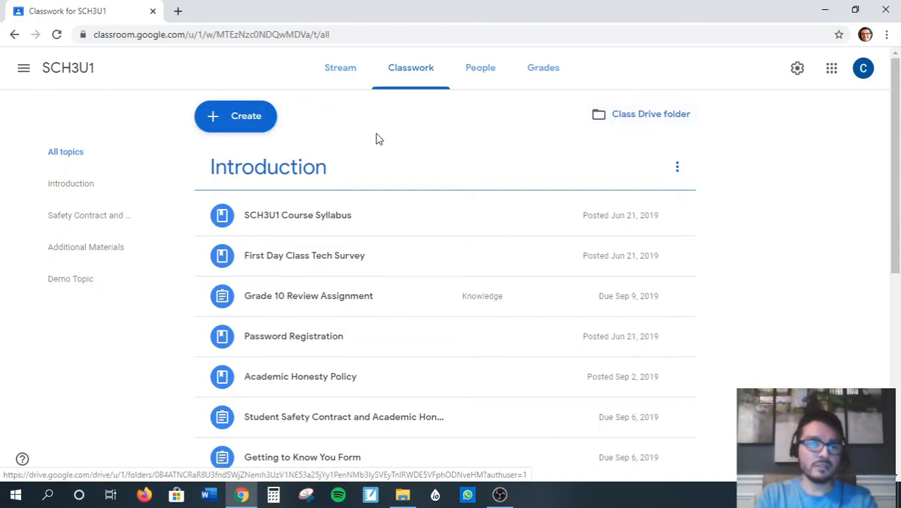
Open the class Drive folder, look through the Unit 1: Mass Trends Bonds folder, and return to the SCH3U1 folder
{"action": "left_click", "coordinate": [651, 116]}
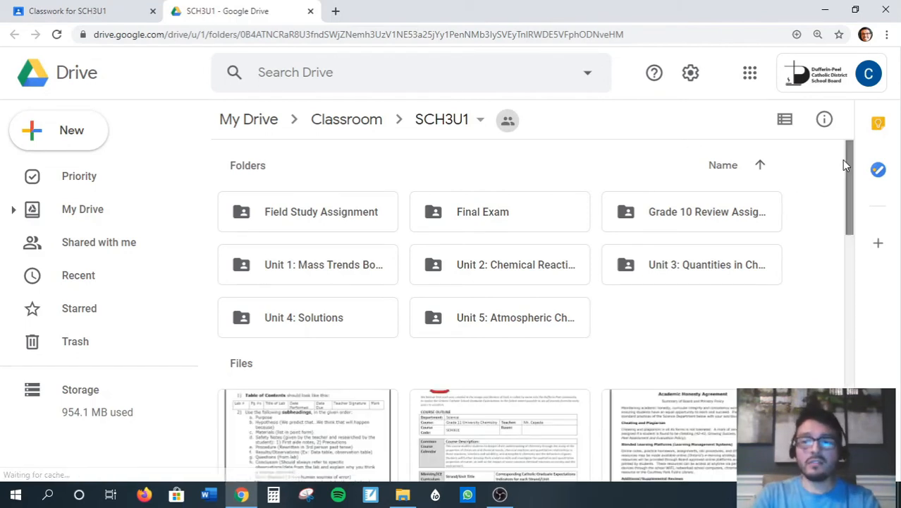
{"action": "scroll", "coordinate": [848, 177], "scroll_direction": "down", "scroll_amount": 1}
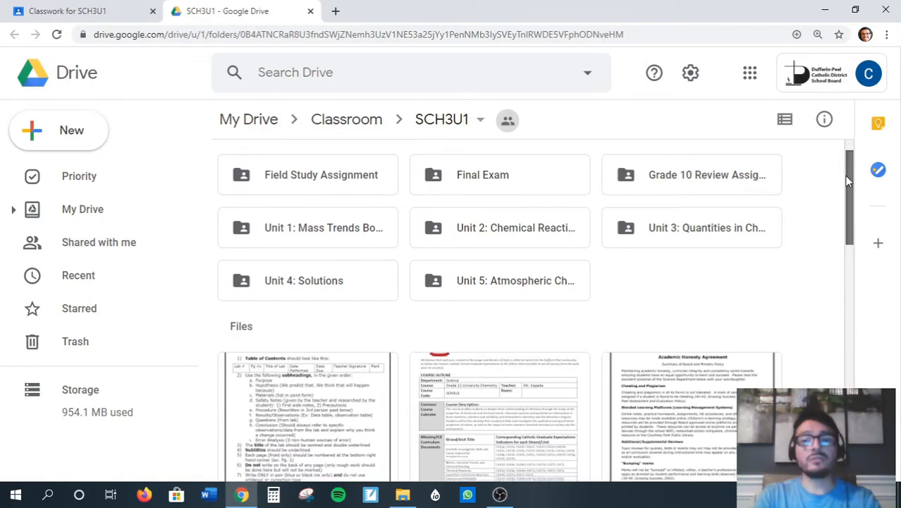
{"action": "left_click_drag", "start_coordinate": [848, 180], "coordinate": [848, 185]}
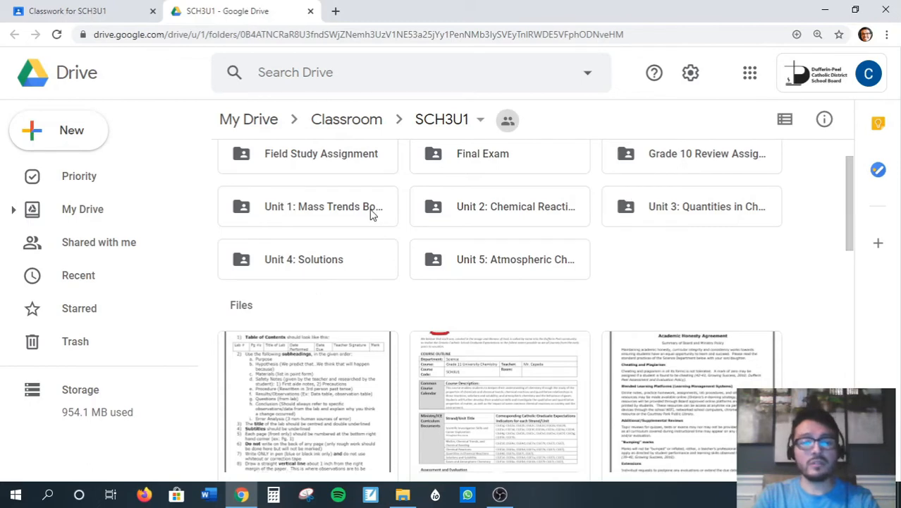
{"action": "double_click", "coordinate": [324, 209]}
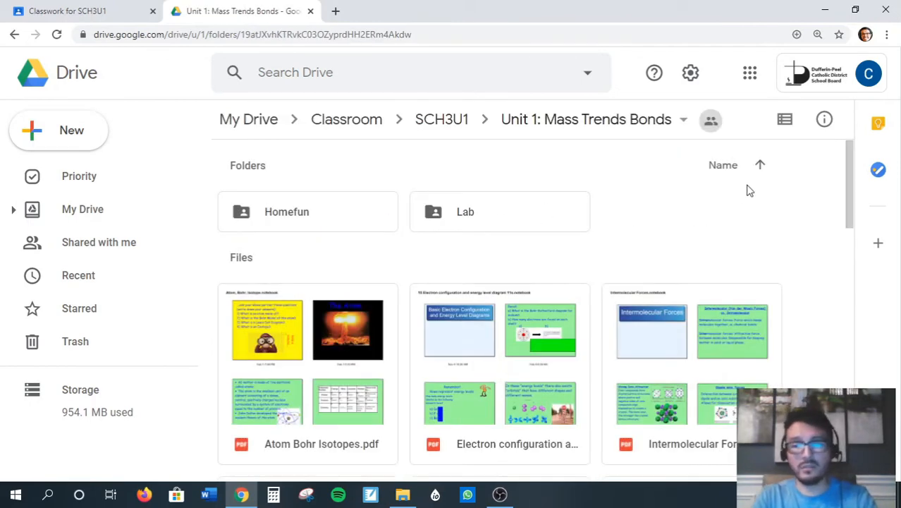
{"action": "left_click_drag", "start_coordinate": [849, 200], "coordinate": [859, 173]}
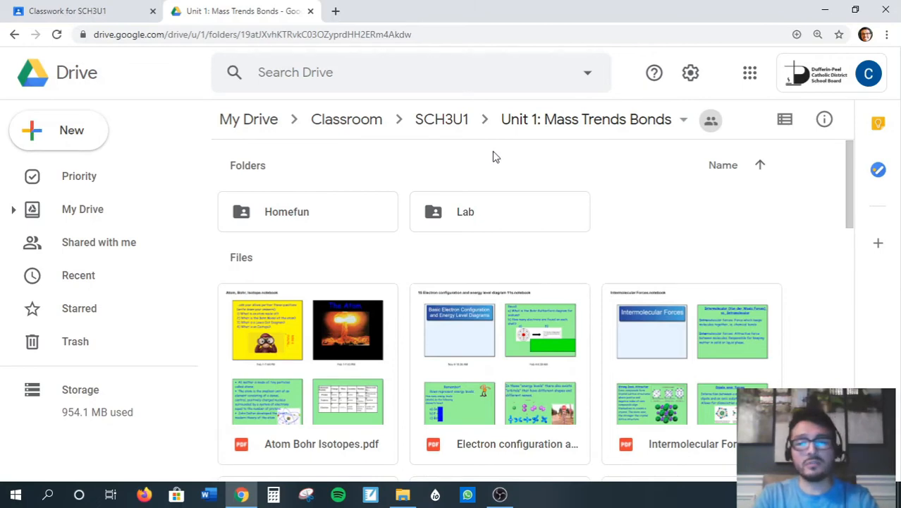
{"action": "left_click", "coordinate": [448, 120]}
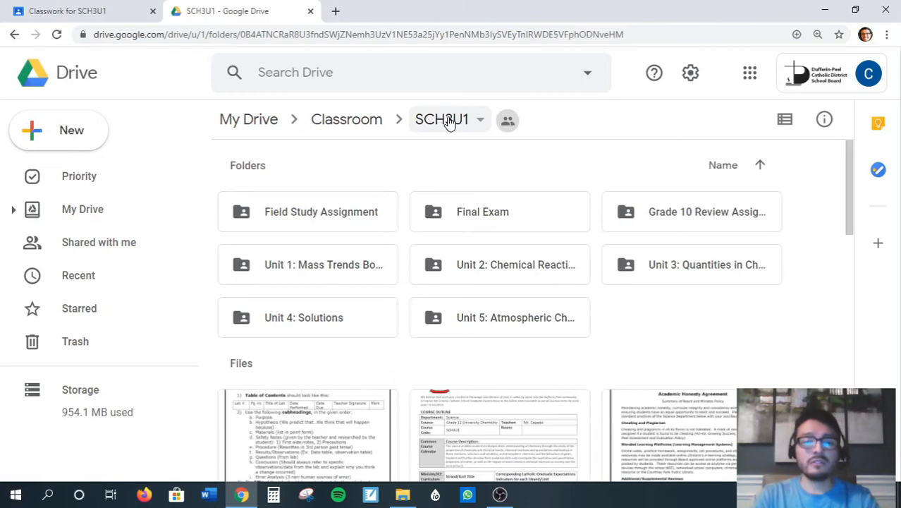
{"action": "left_click", "coordinate": [94, 12]}
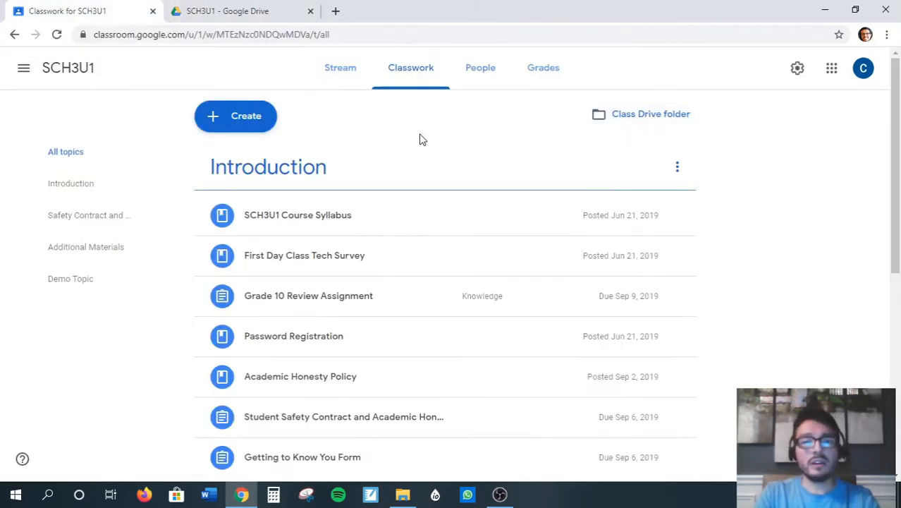
{"action": "left_click", "coordinate": [255, 12]}
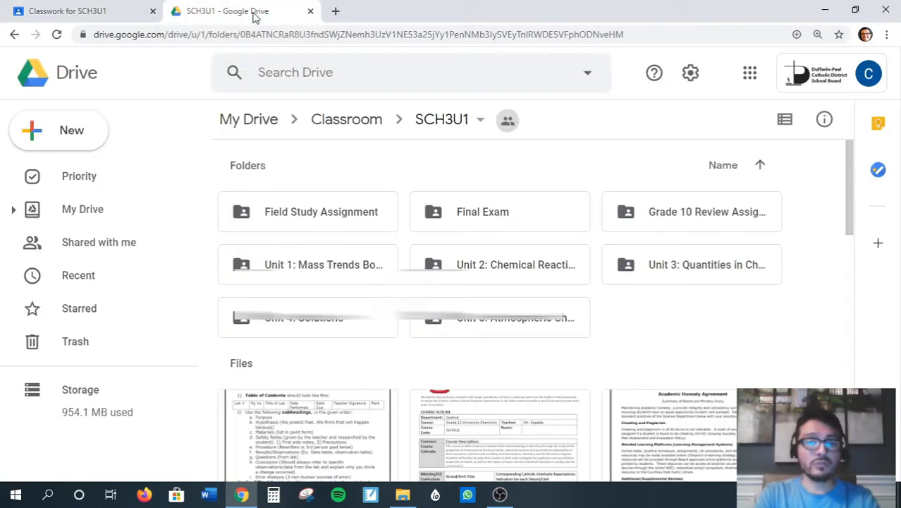
Enter a person's name in the SCH3U1 folder's sharing settings with view-only access, and cancel the invitation
{"action": "left_click", "coordinate": [508, 122]}
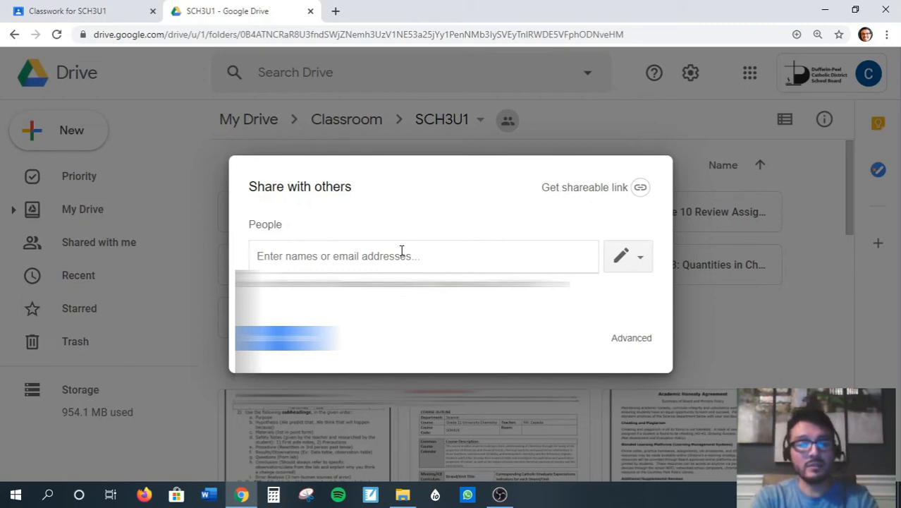
{"action": "type", "text": "smith"}
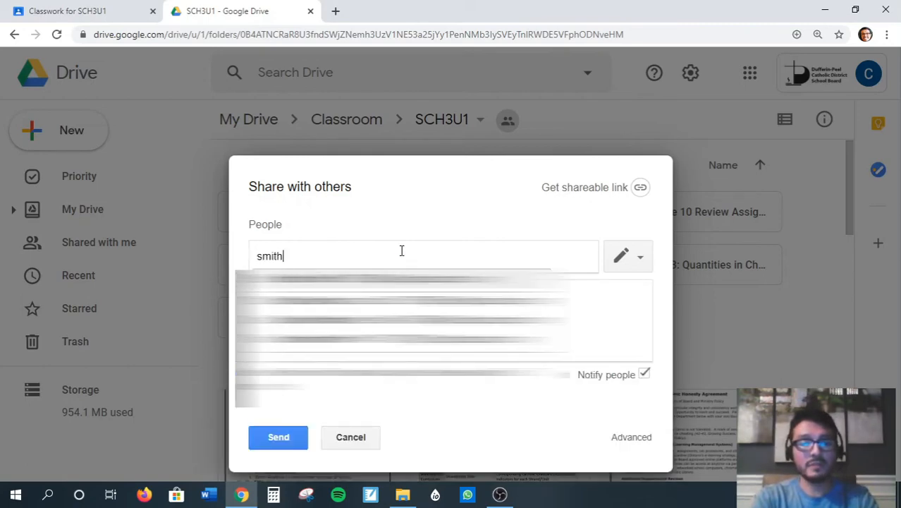
{"action": "left_click", "coordinate": [643, 261]}
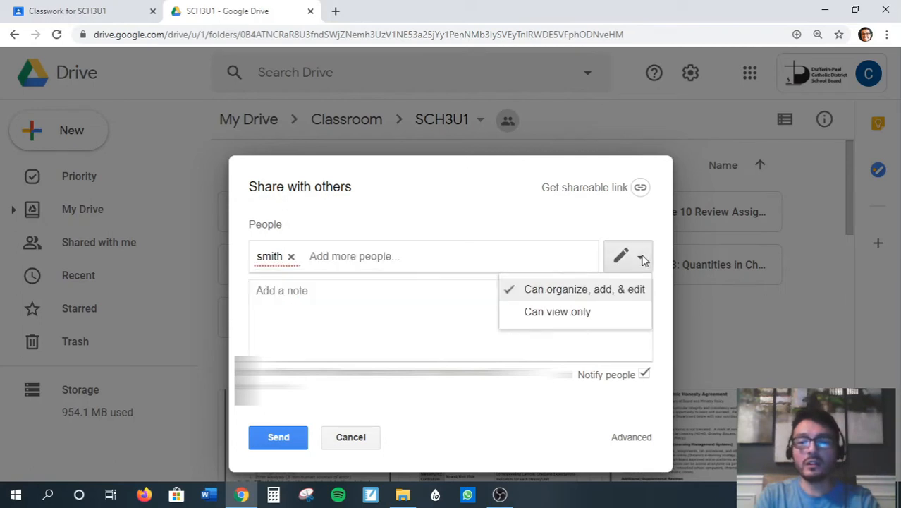
{"action": "left_click", "coordinate": [558, 311]}
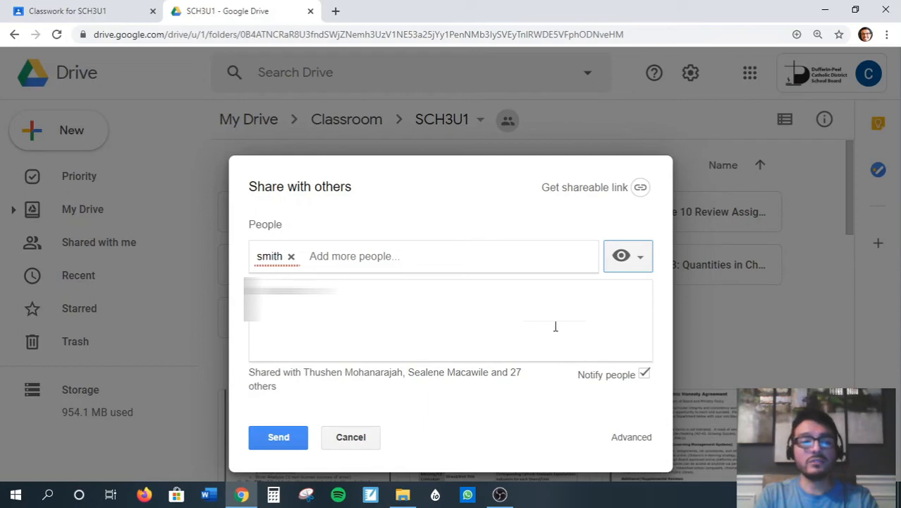
{"action": "left_click", "coordinate": [356, 439]}
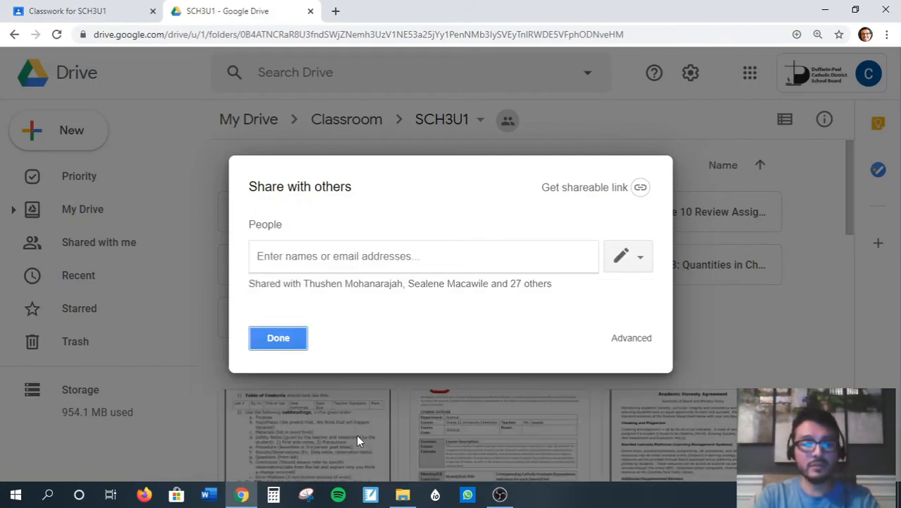
{"action": "left_click", "coordinate": [279, 338]}
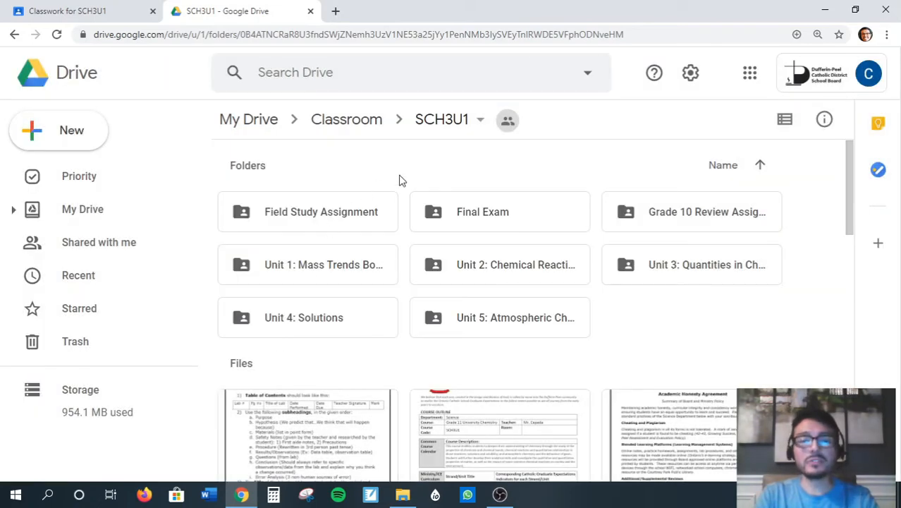
{"action": "mouse_move", "coordinate": [509, 124]}
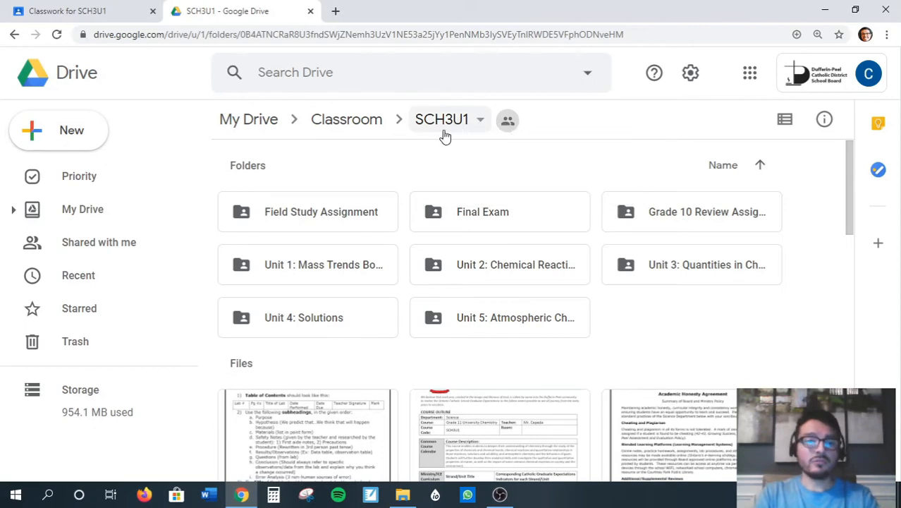
Return to Google Classroom, view the class's People page and its student invitation form, and close the form without inviting anyone
{"action": "left_click", "coordinate": [96, 7]}
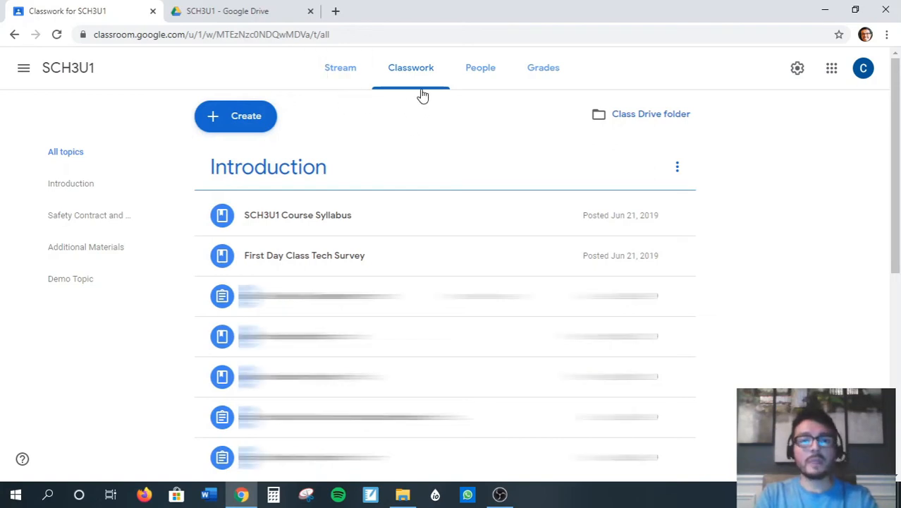
{"action": "left_click", "coordinate": [477, 73]}
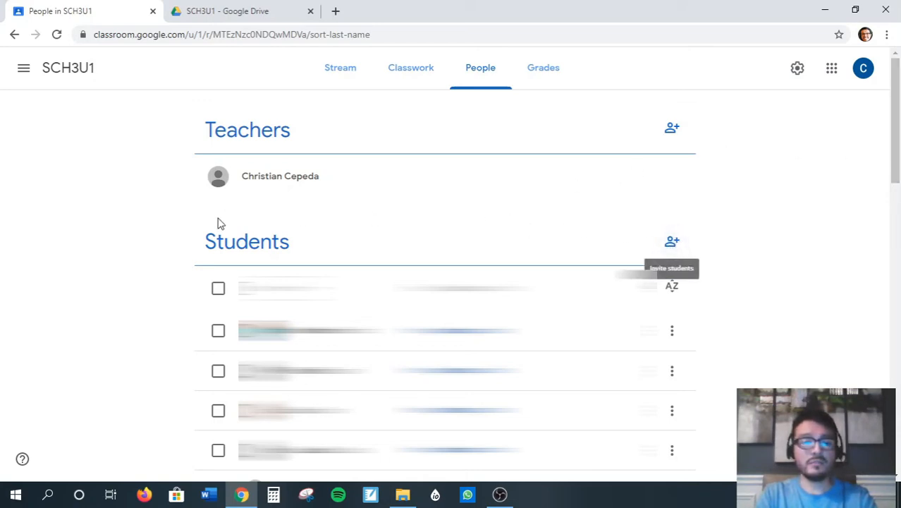
{"action": "left_click", "coordinate": [674, 243]}
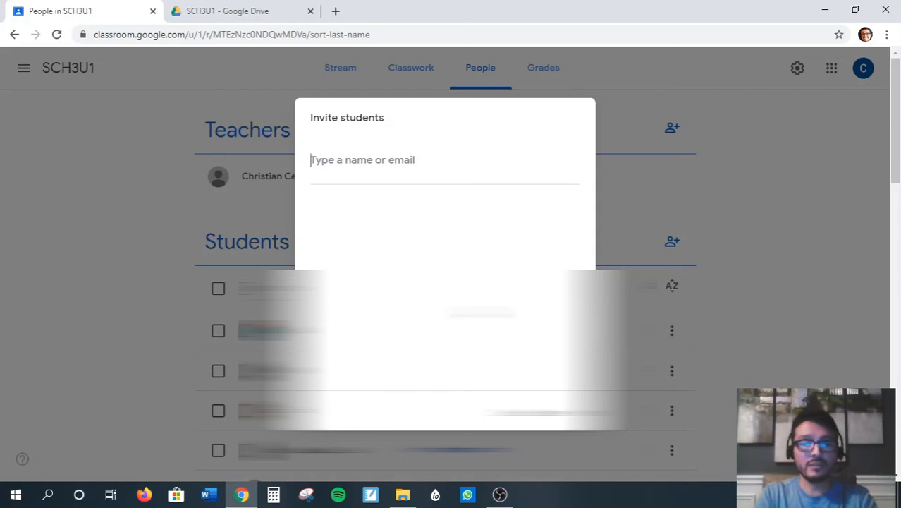
{"action": "left_click", "coordinate": [530, 412]}
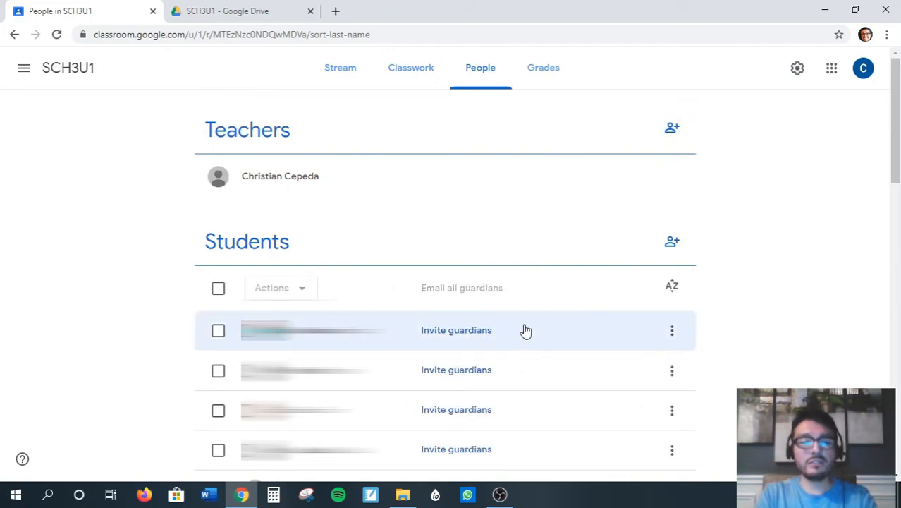
View the first student's guardian invitation form, cancel it, and look over the class's Grades page
{"action": "left_click", "coordinate": [465, 332]}
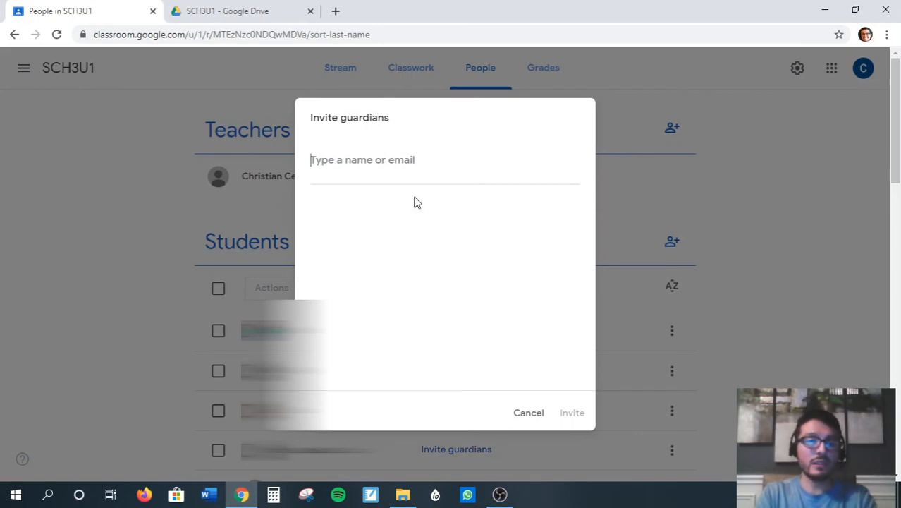
{"action": "left_click", "coordinate": [528, 416]}
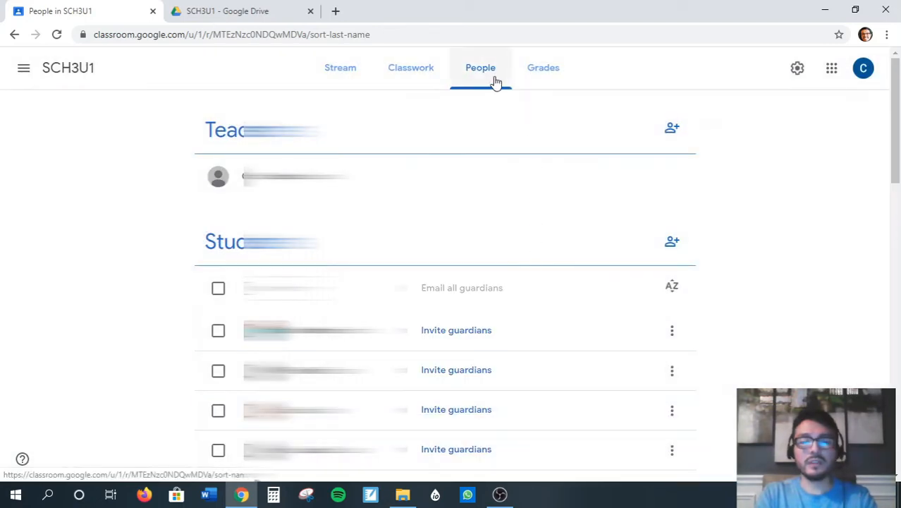
{"action": "left_click_drag", "start_coordinate": [897, 129], "coordinate": [899, 244]}
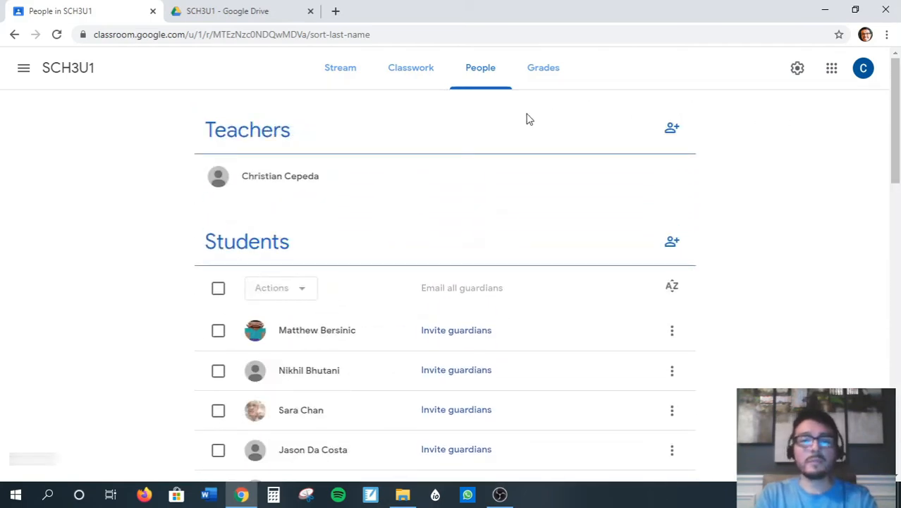
{"action": "left_click", "coordinate": [544, 70]}
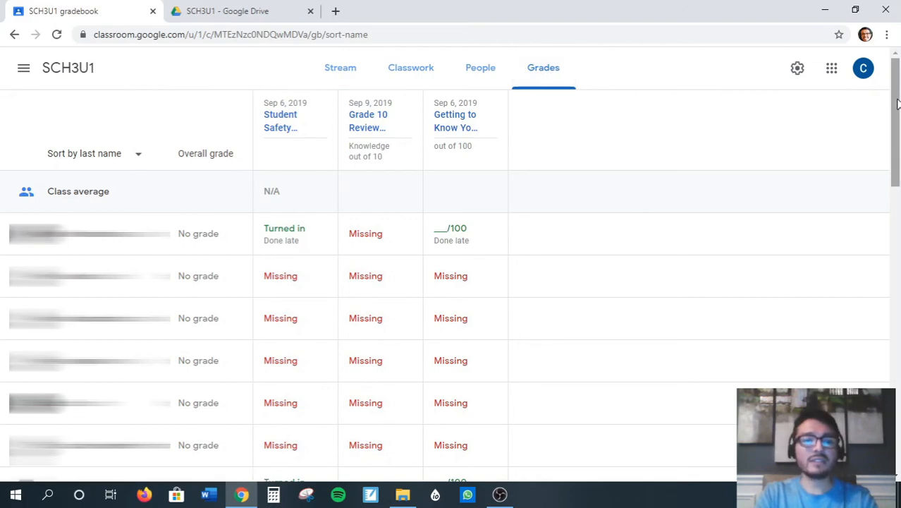
{"action": "left_click_drag", "start_coordinate": [898, 104], "coordinate": [897, 95]}
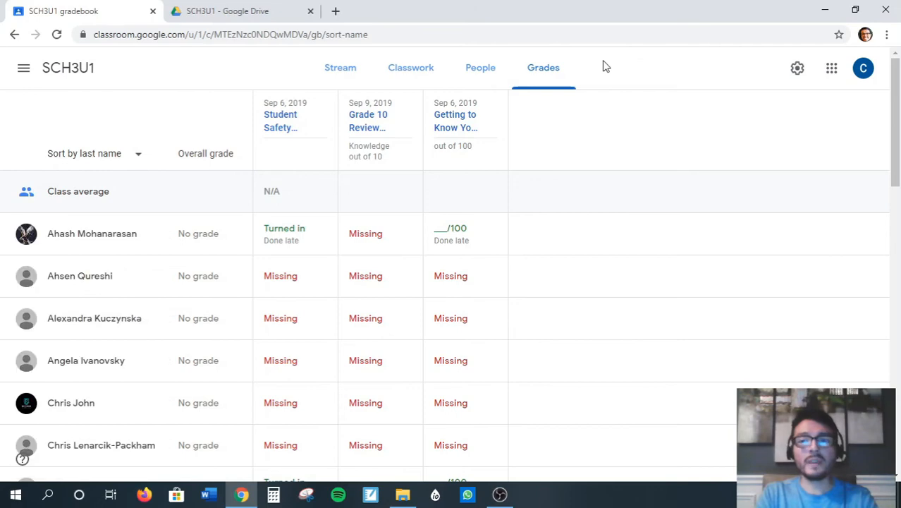
Open the class settings and review the fields in the Class Details section
{"action": "left_click", "coordinate": [798, 70]}
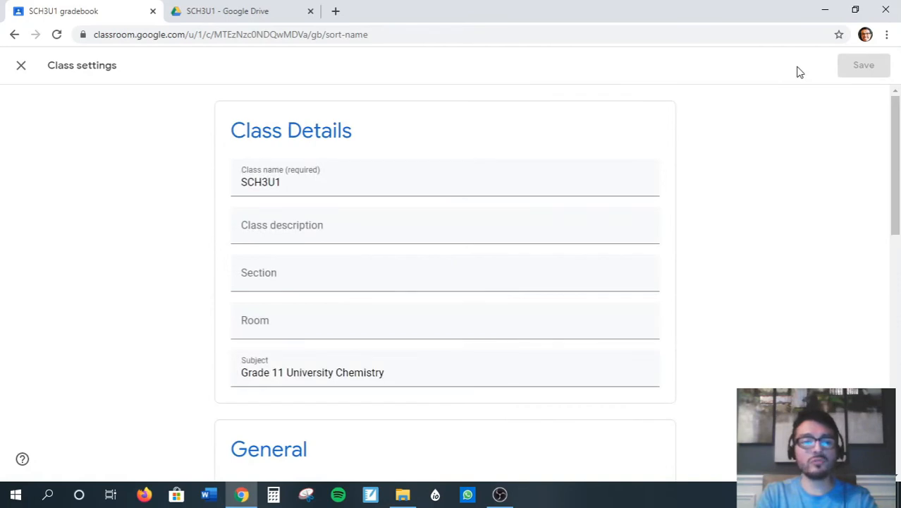
{"action": "mouse_move", "coordinate": [897, 129]}
{"action": "left_mouse_down"}
{"action": "mouse_move", "coordinate": [896, 138]}
{"action": "mouse_move", "coordinate": [894, 128]}
{"action": "left_mouse_up"}
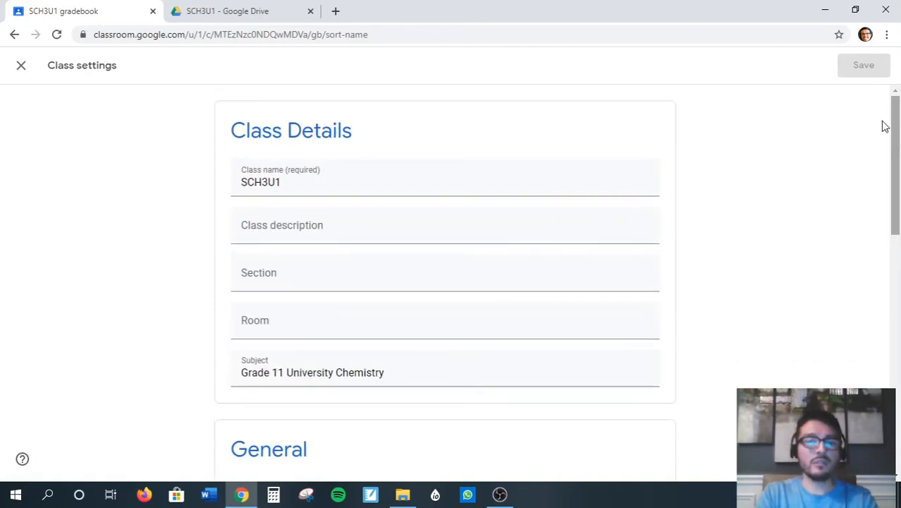
{"action": "left_click", "coordinate": [334, 182]}
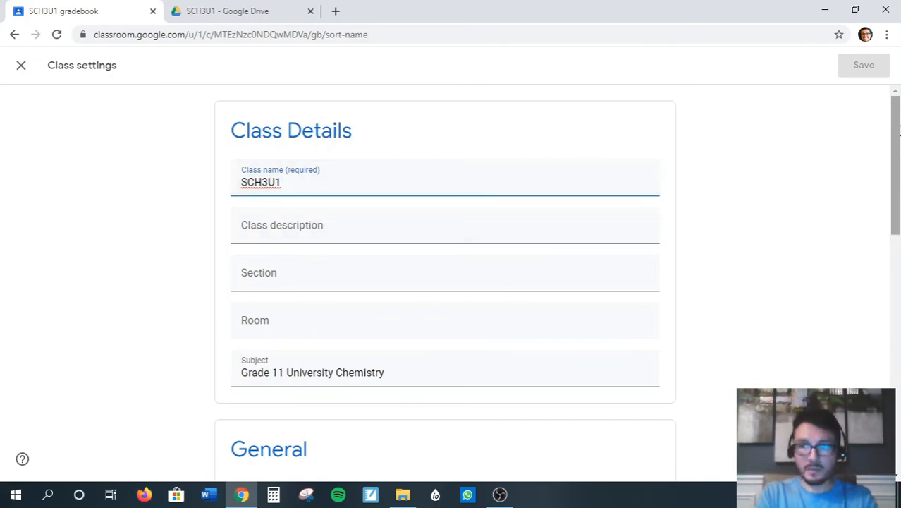
Review the General settings, viewing the class code options and the Stream posting permission choices
{"action": "left_click_drag", "start_coordinate": [898, 130], "coordinate": [898, 230]}
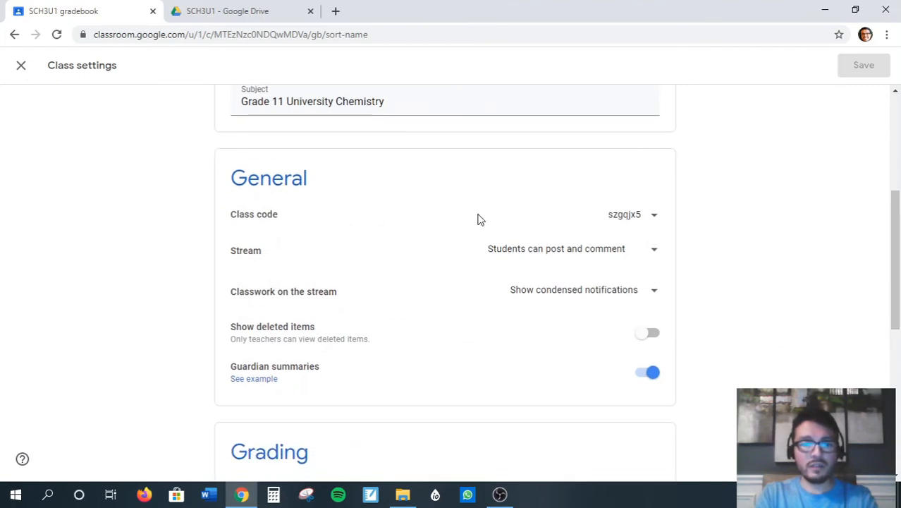
{"action": "left_click", "coordinate": [653, 215]}
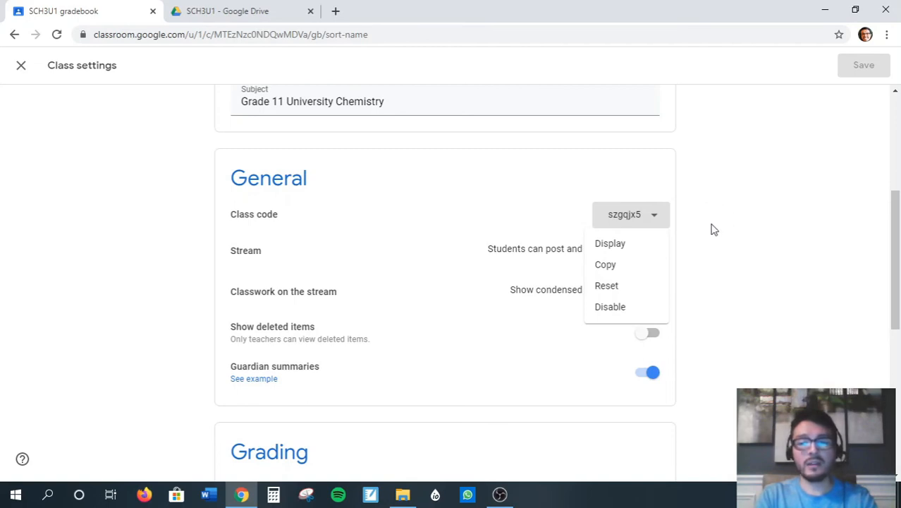
{"action": "left_click", "coordinate": [803, 213]}
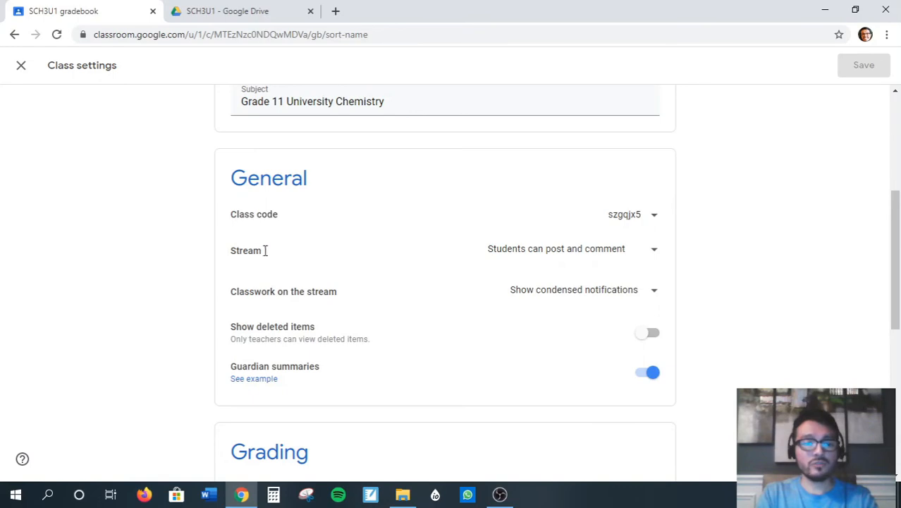
{"action": "left_click", "coordinate": [654, 253]}
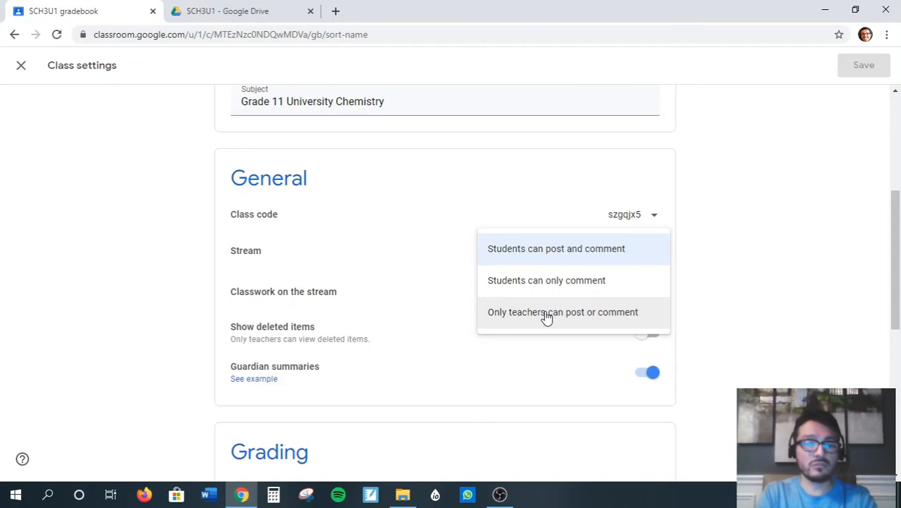
{"action": "left_click", "coordinate": [816, 260]}
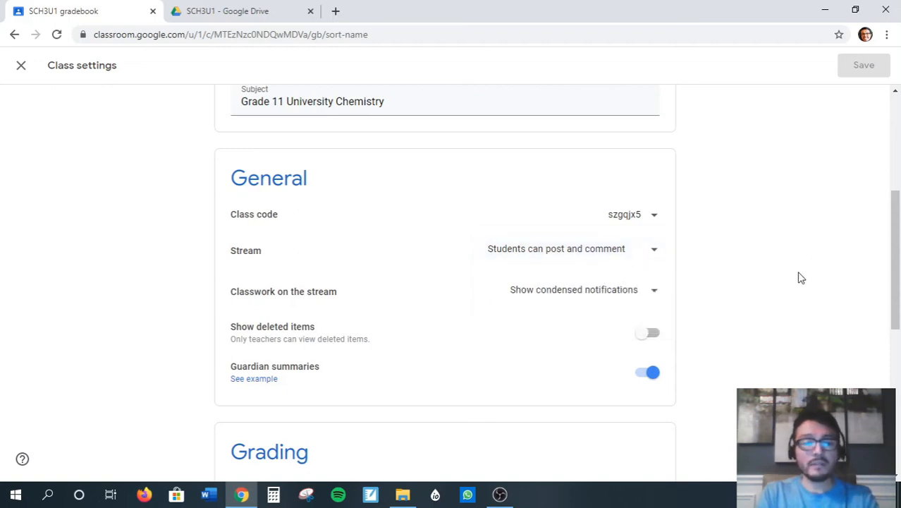
Review the grade categories and overall grade calculation choices, keeping Weighted by category, and close the class settings
{"action": "left_click_drag", "start_coordinate": [896, 258], "coordinate": [894, 378]}
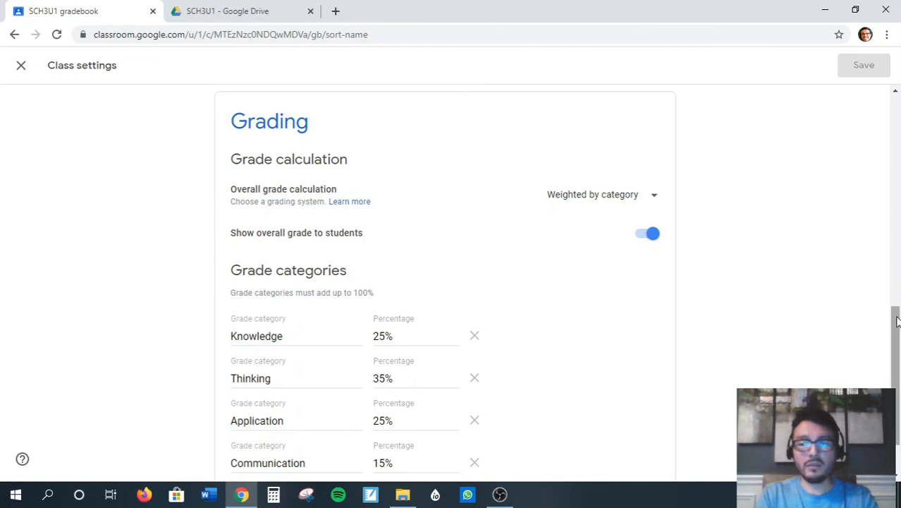
{"action": "left_click_drag", "start_coordinate": [897, 344], "coordinate": [897, 370]}
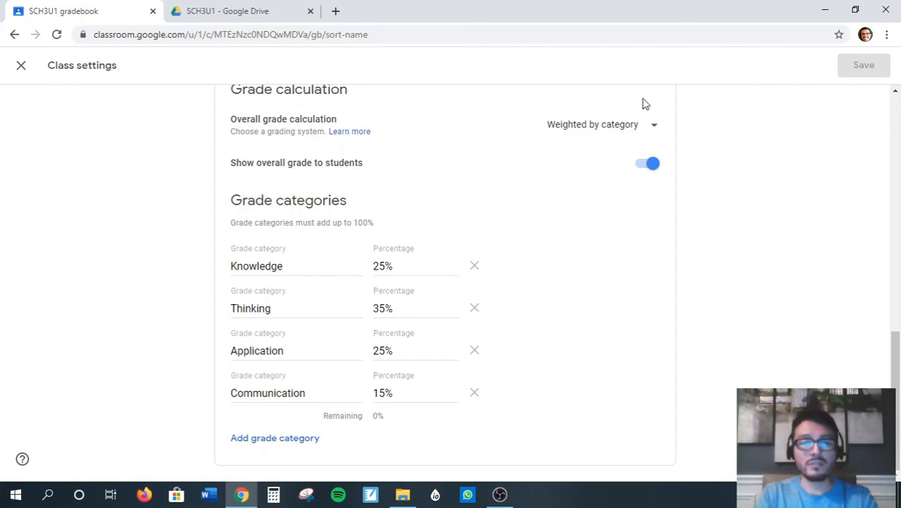
{"action": "left_click", "coordinate": [612, 127]}
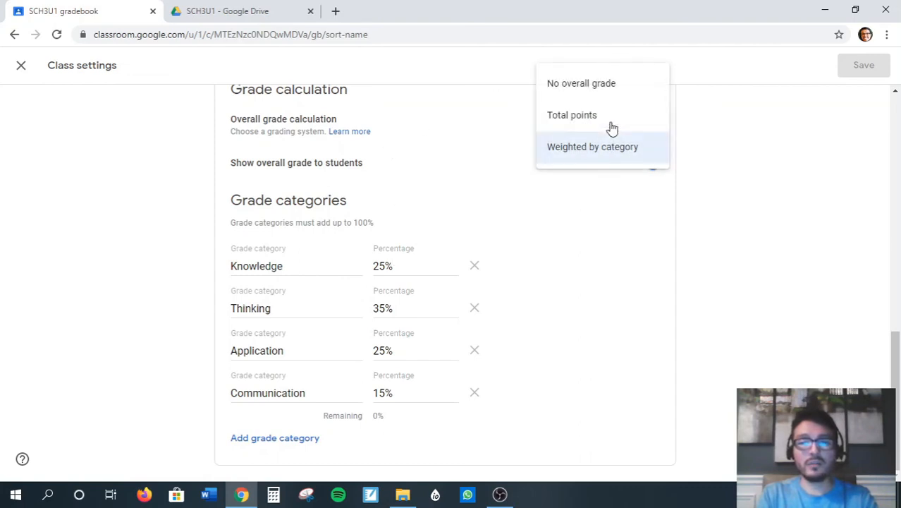
{"action": "left_click", "coordinate": [571, 148]}
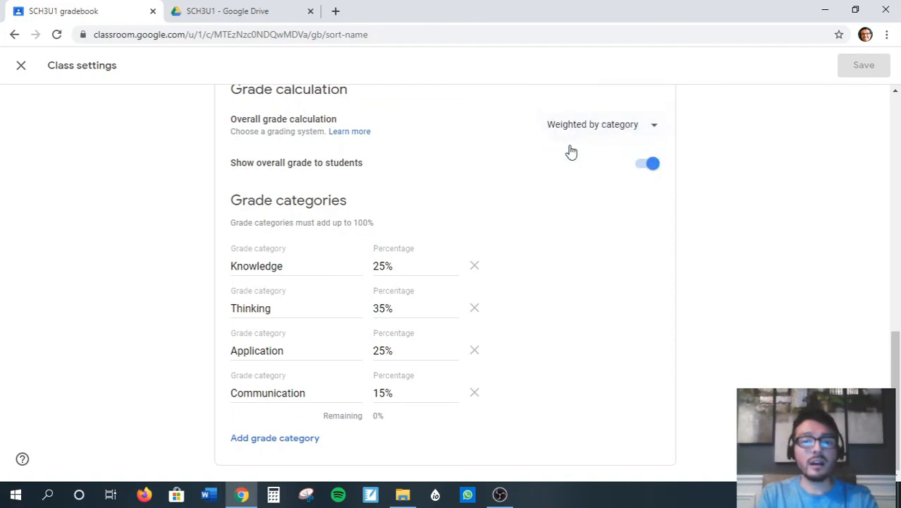
{"action": "left_click", "coordinate": [398, 264]}
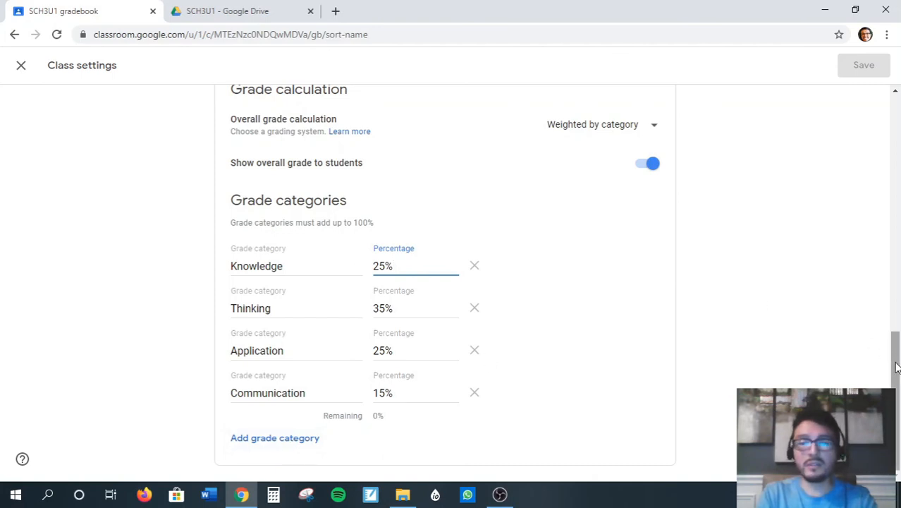
{"action": "left_click_drag", "start_coordinate": [896, 363], "coordinate": [898, 124]}
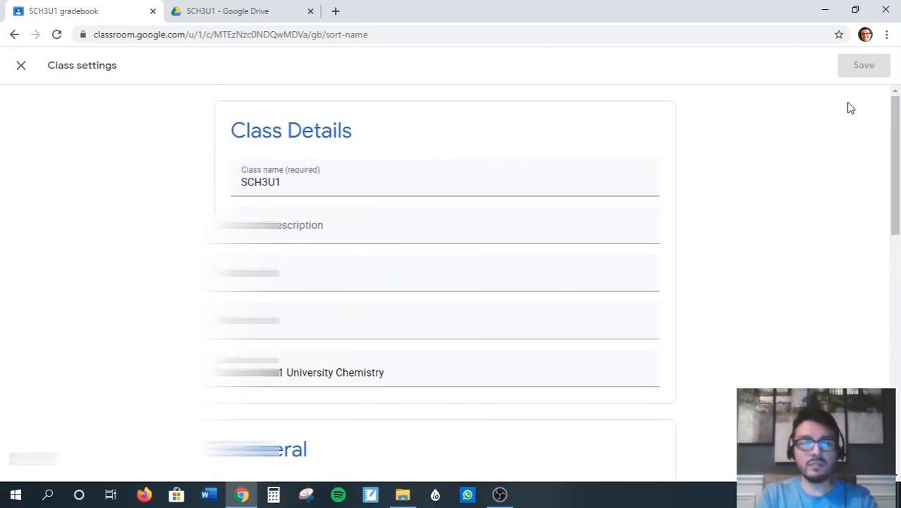
{"action": "left_click", "coordinate": [22, 68]}
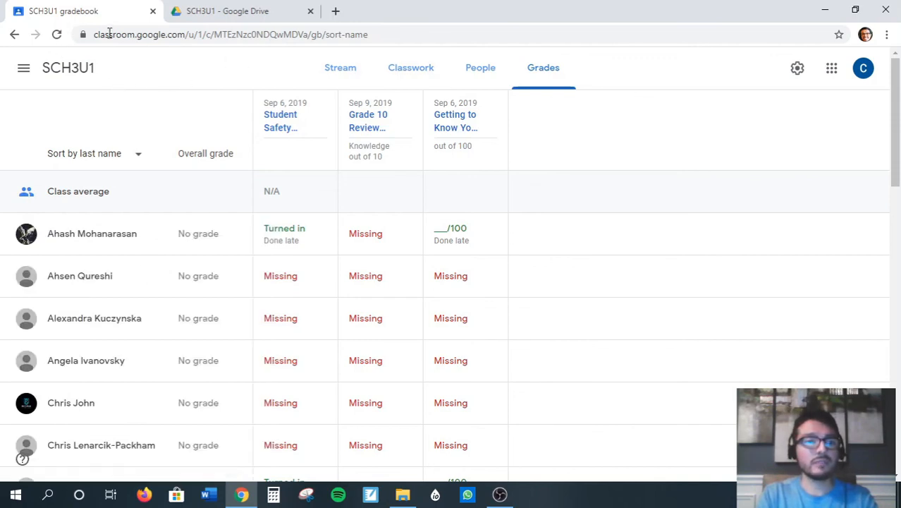
{"action": "left_click", "coordinate": [145, 33]}
{"action": "type", "text": "www."}
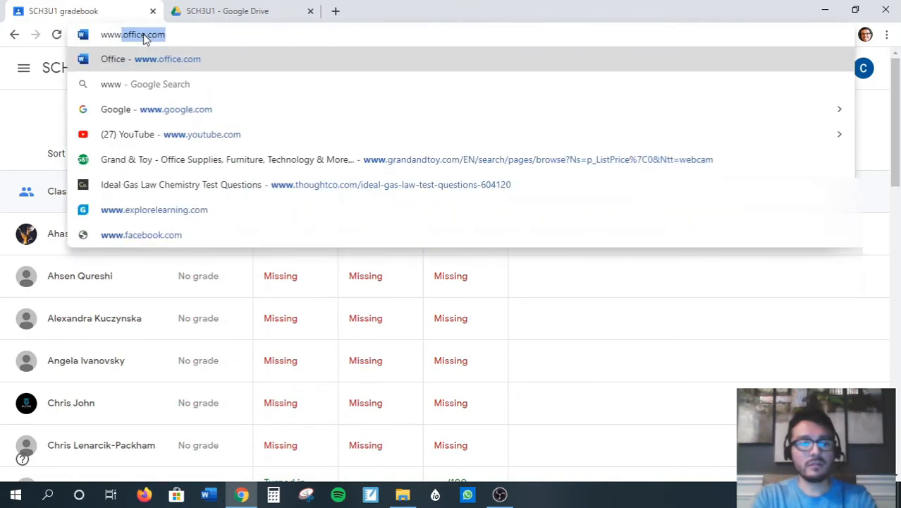
{"action": "type", "text": "goo"}
{"action": "key", "text": "Return"}
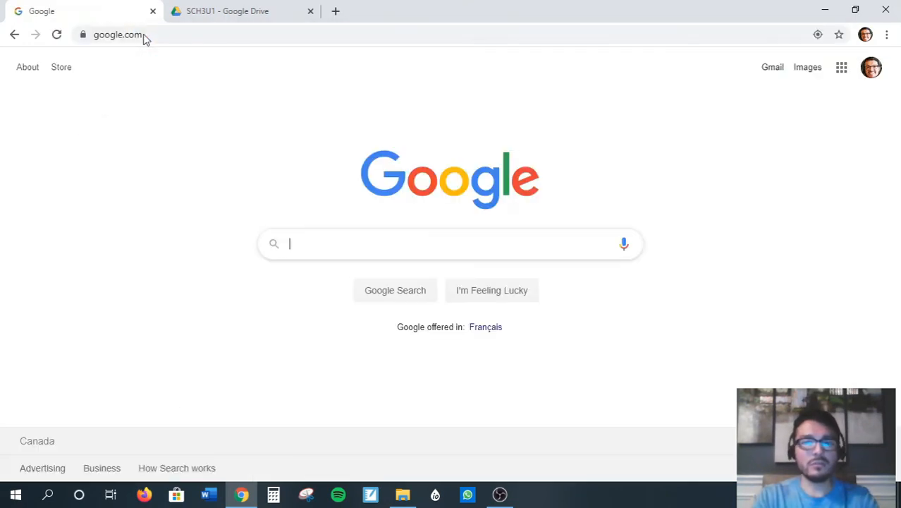
Switch to the school board Google account and open Google Classroom from the Google home page
{"action": "left_click", "coordinate": [869, 71]}
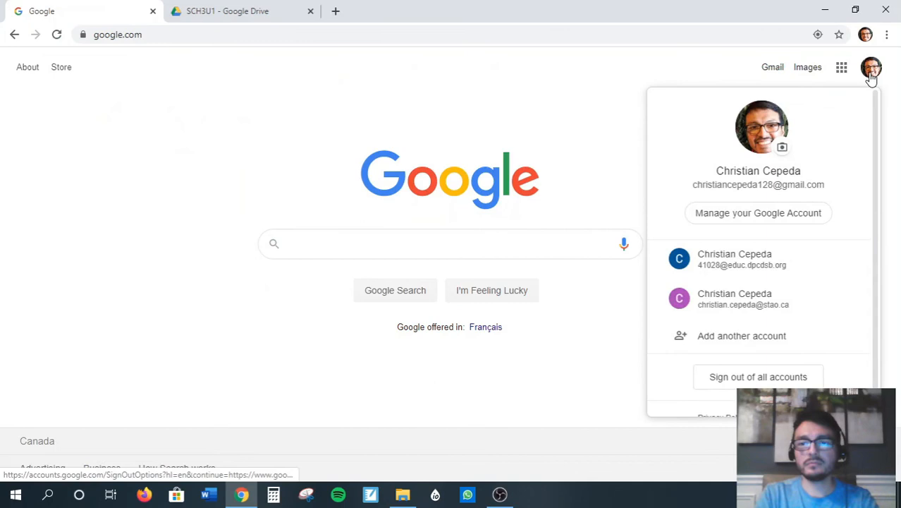
{"action": "left_click", "coordinate": [736, 263]}
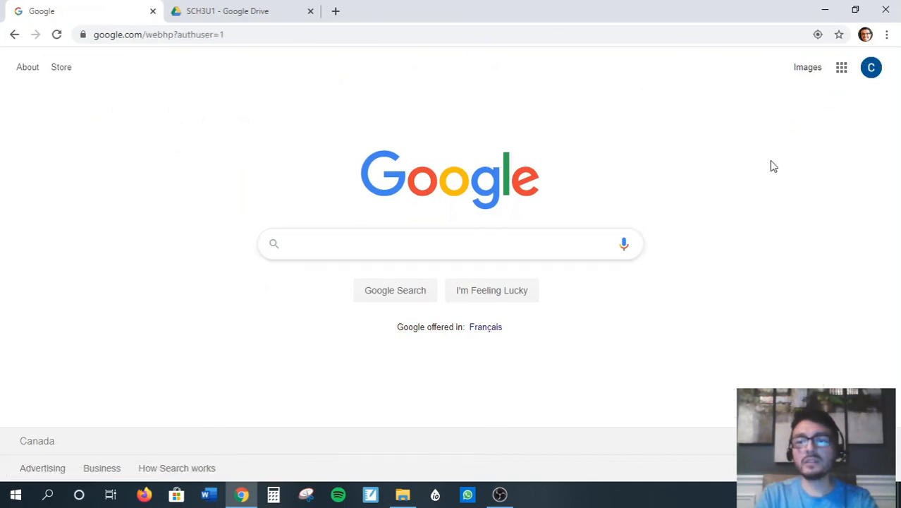
{"action": "left_click", "coordinate": [842, 68]}
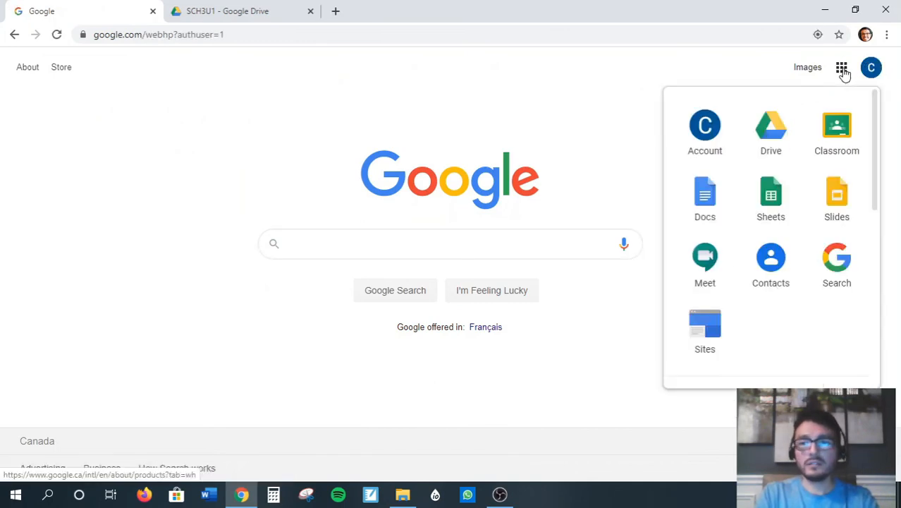
{"action": "left_click", "coordinate": [837, 128]}
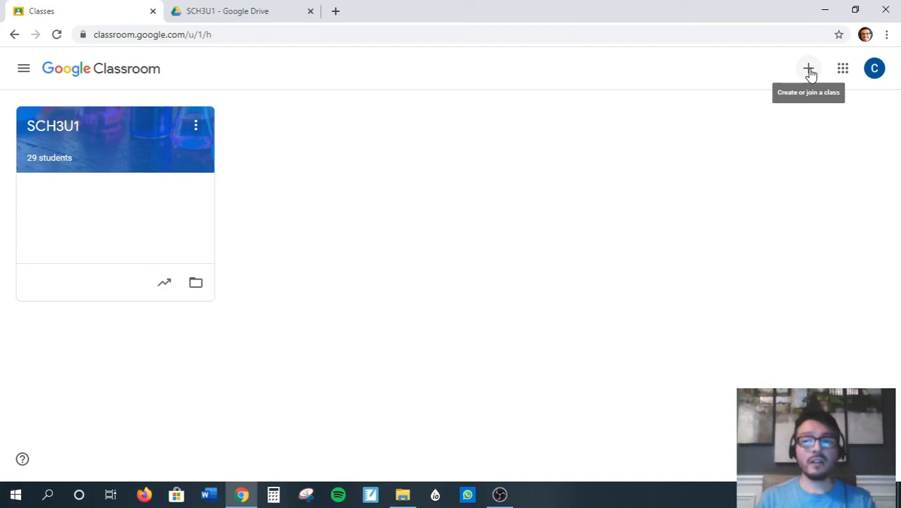
View the form for joining a class with a class code and cancel it
{"action": "left_click", "coordinate": [810, 71]}
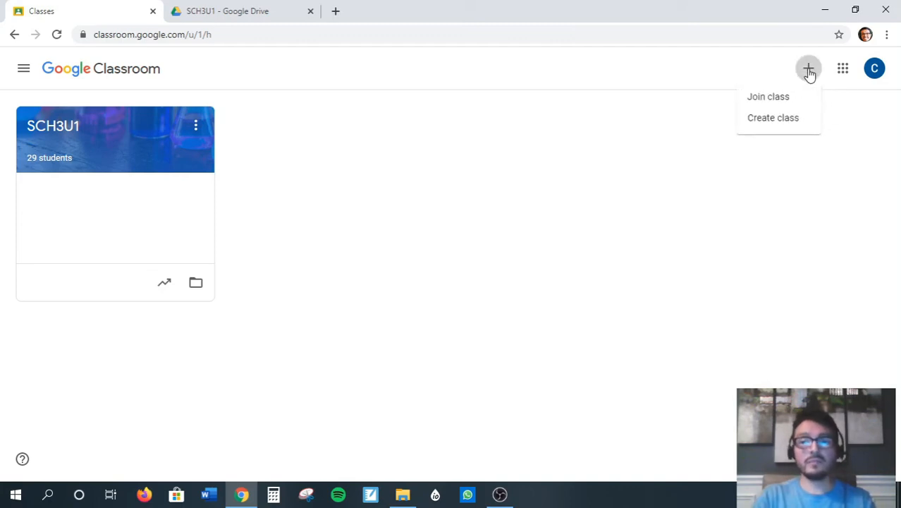
{"action": "left_click", "coordinate": [772, 98]}
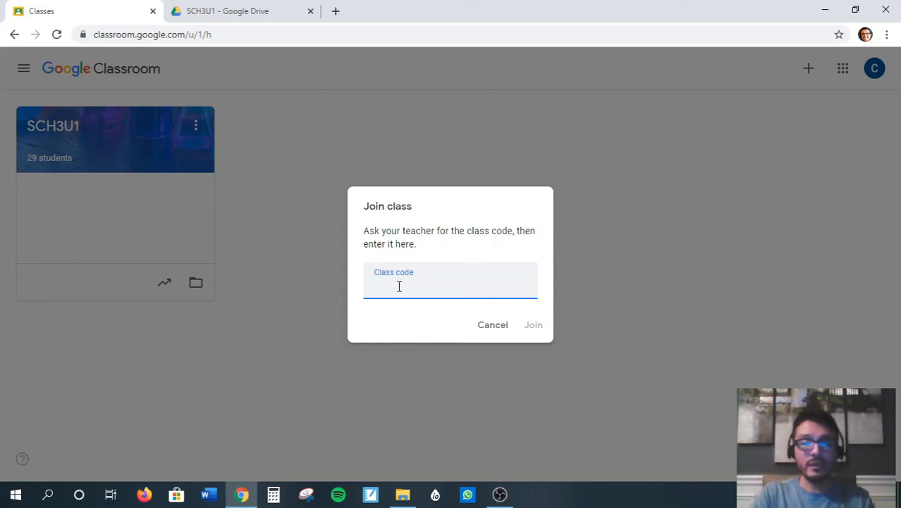
{"action": "left_click", "coordinate": [490, 325]}
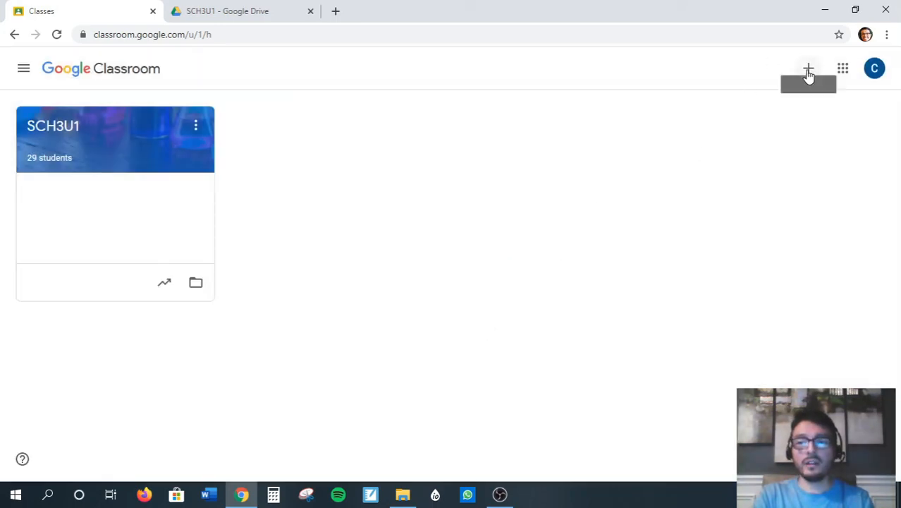
Create a new class named Demo Class, leaving the section, subject and room blank
{"action": "left_click", "coordinate": [808, 71]}
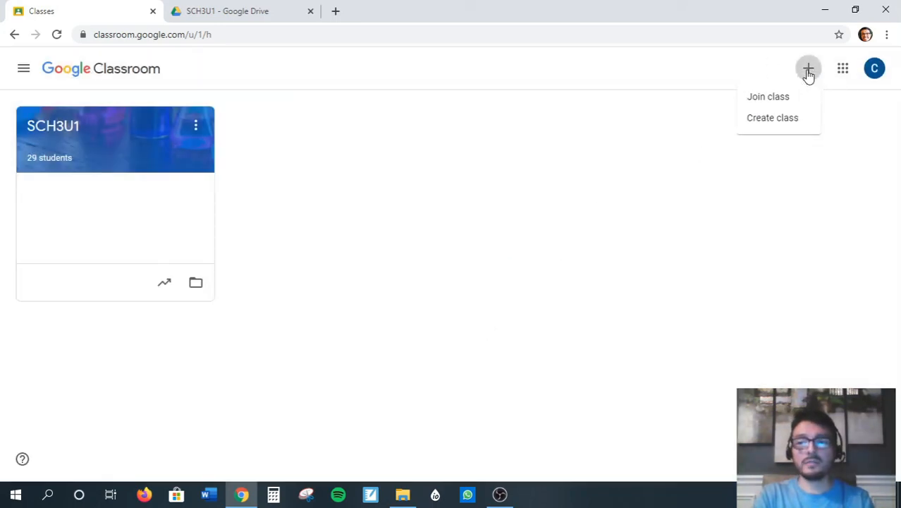
{"action": "left_click", "coordinate": [773, 120]}
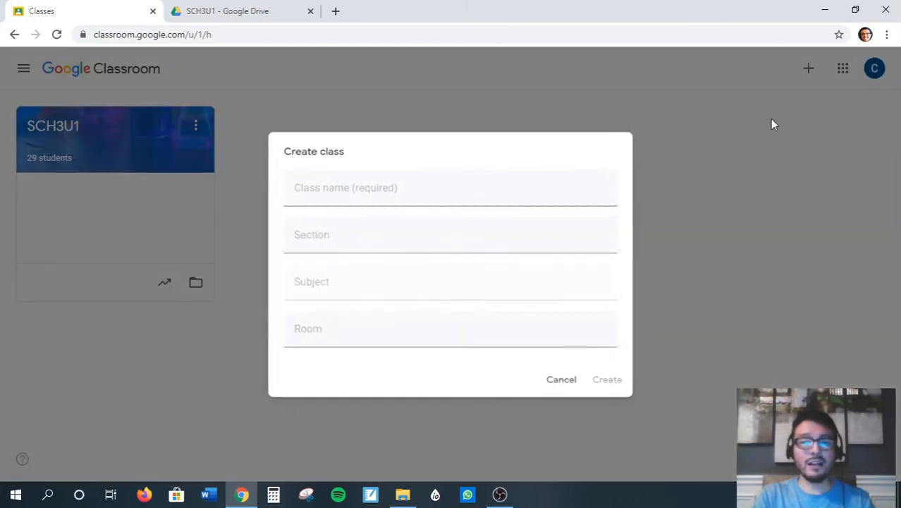
{"action": "type", "text": "Demo Class"}
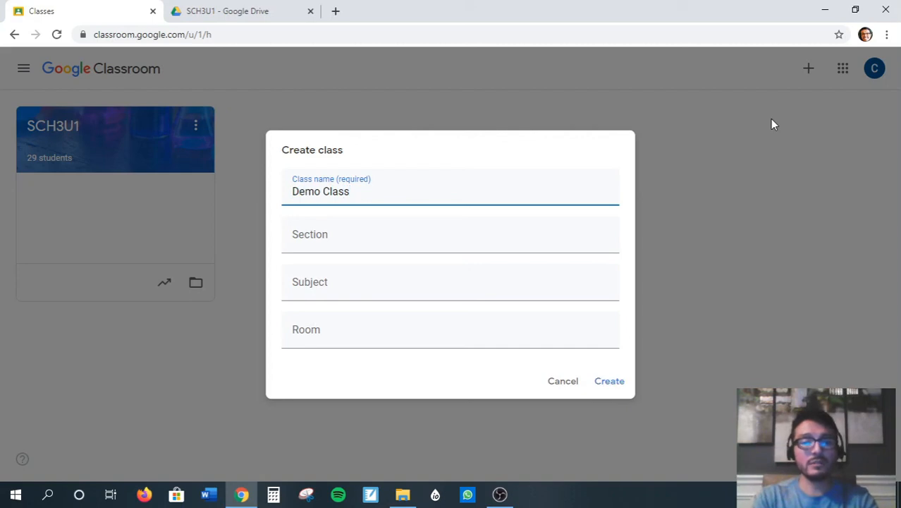
{"action": "left_click", "coordinate": [343, 239]}
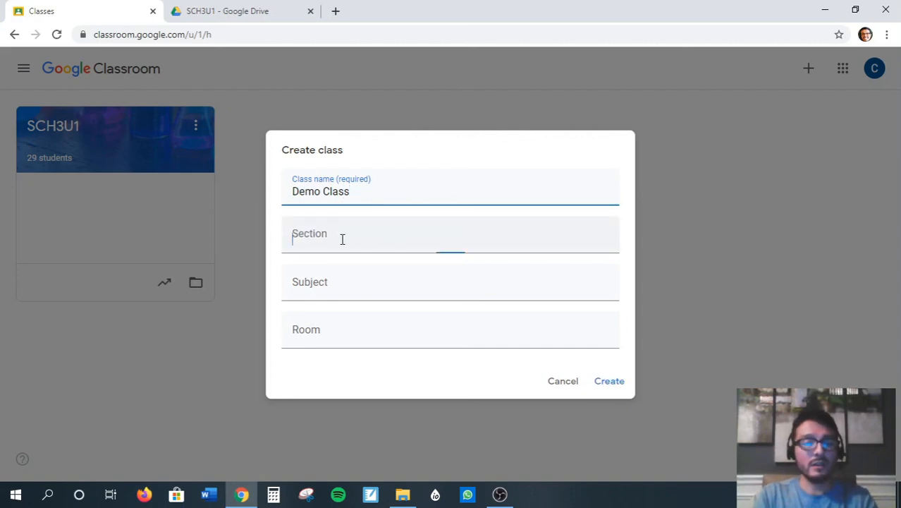
{"action": "left_click", "coordinate": [328, 282]}
{"action": "left_click", "coordinate": [324, 331]}
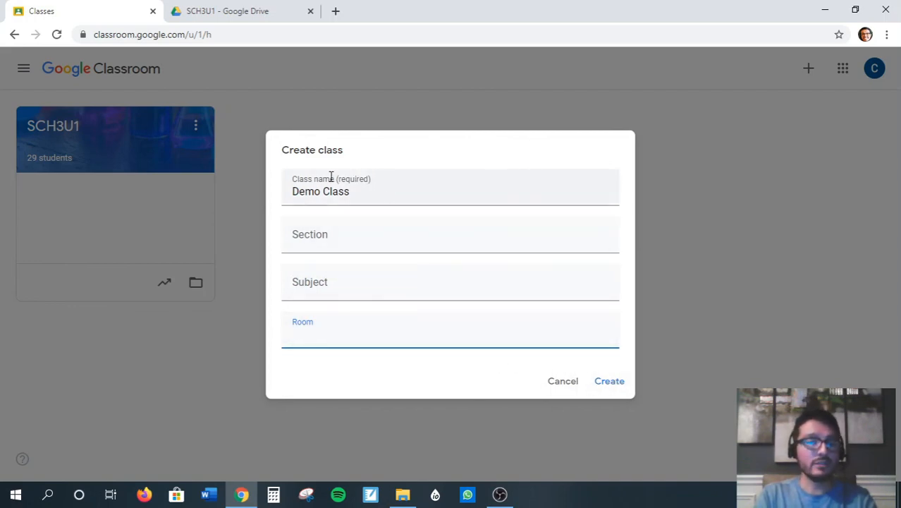
{"action": "left_click", "coordinate": [603, 384]}
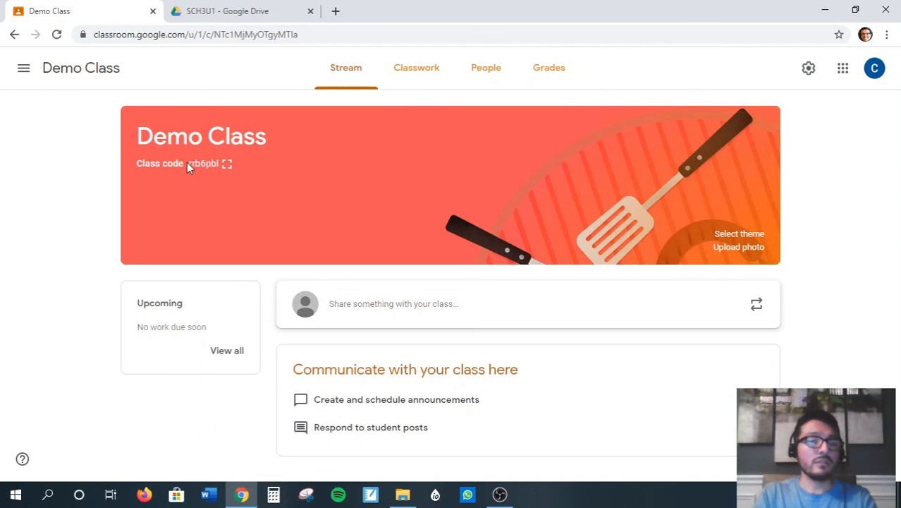
Display the Demo Class code enlarged for students and close the enlarged view
{"action": "left_click", "coordinate": [228, 165]}
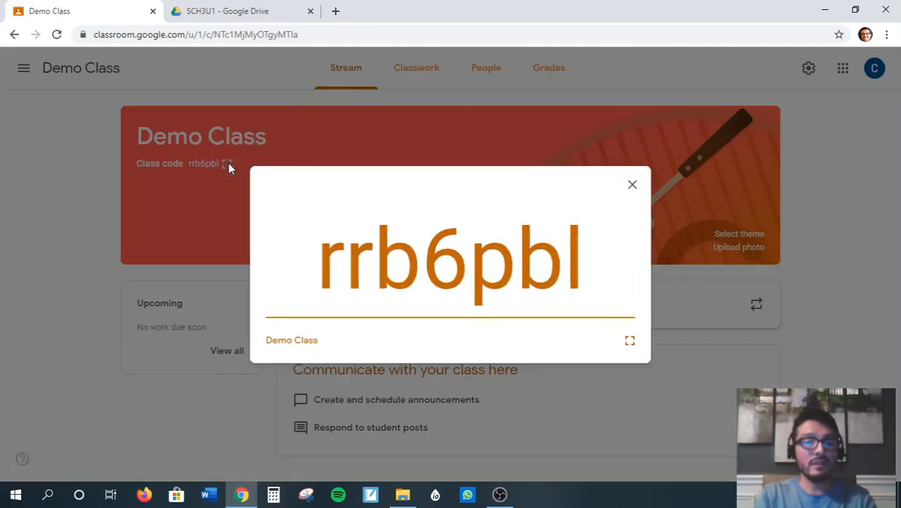
{"action": "left_click", "coordinate": [632, 186]}
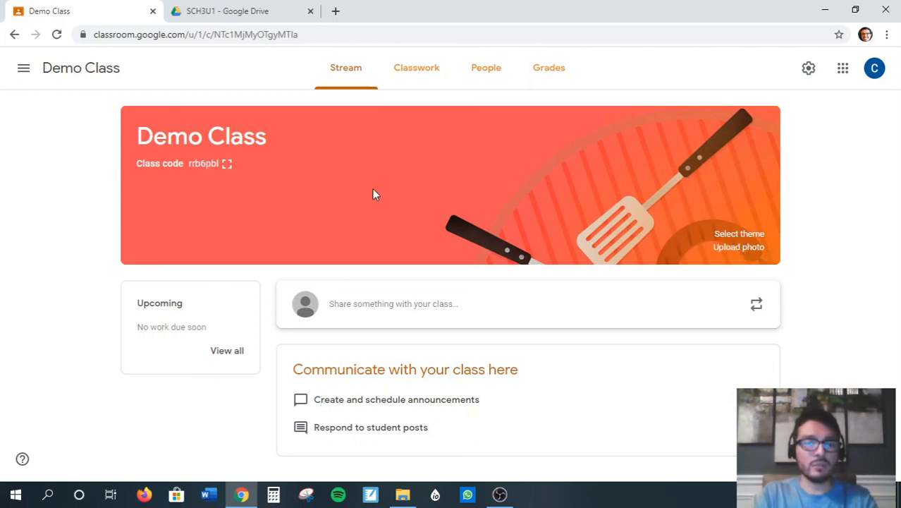
Review the Demo Class Classwork, People and Grades pages, highlighting the class code for students on People, and return to the Stream
{"action": "left_click", "coordinate": [400, 75]}
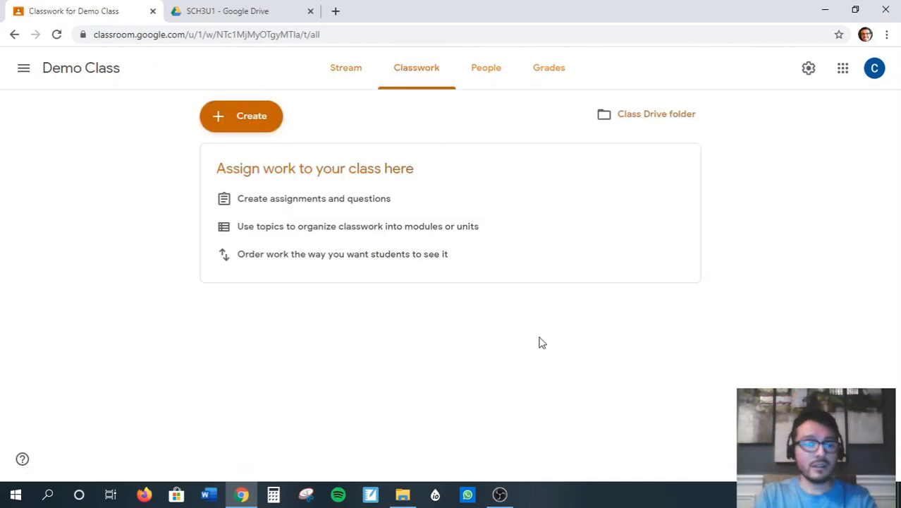
{"action": "left_click", "coordinate": [488, 81]}
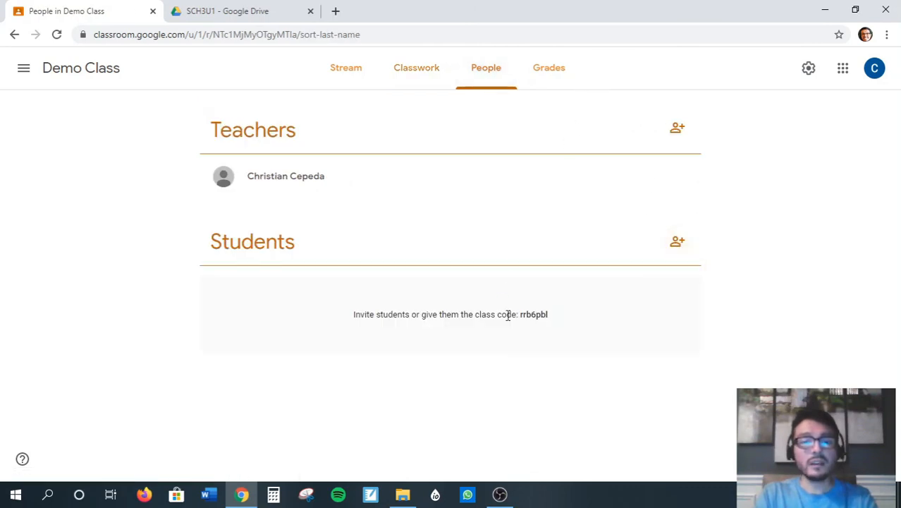
{"action": "left_click_drag", "start_coordinate": [566, 320], "coordinate": [520, 315]}
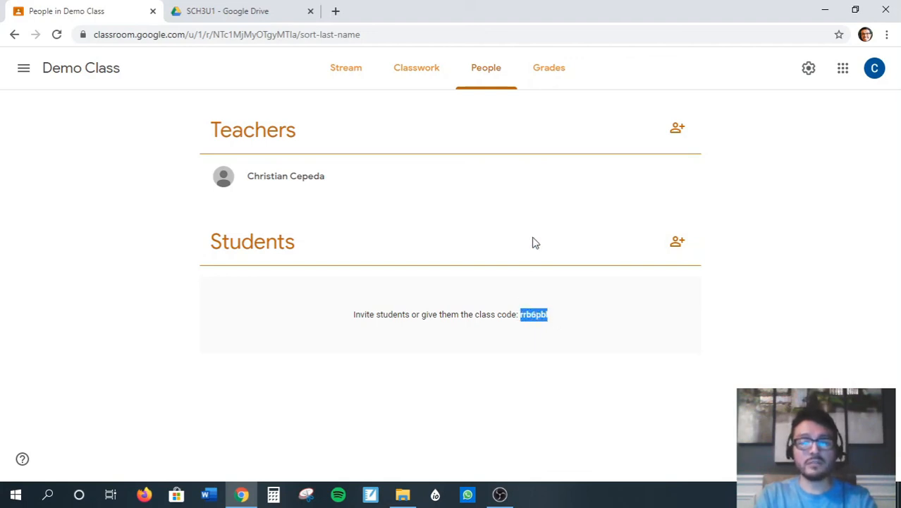
{"action": "left_click", "coordinate": [555, 81]}
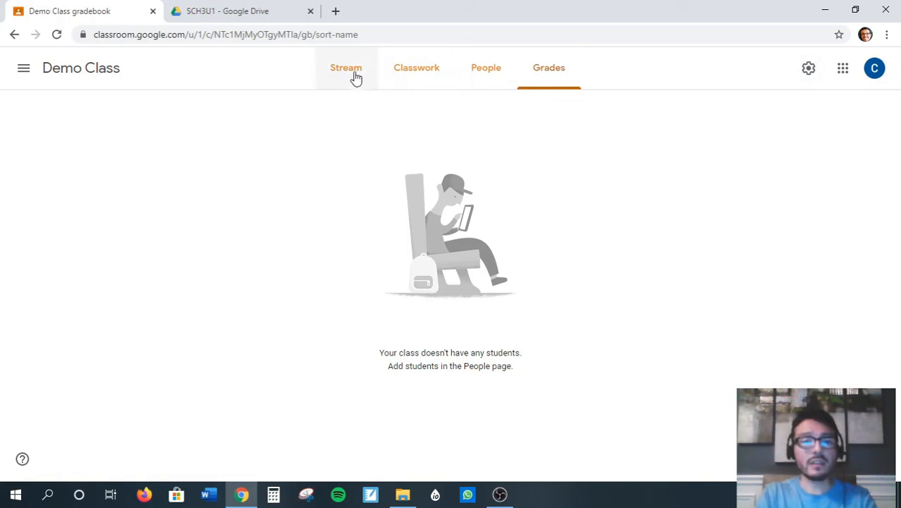
{"action": "left_click", "coordinate": [354, 76]}
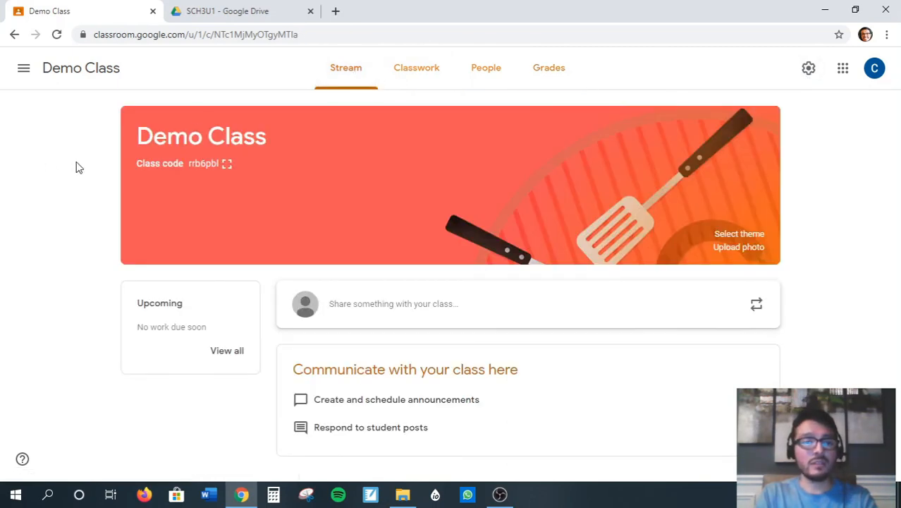